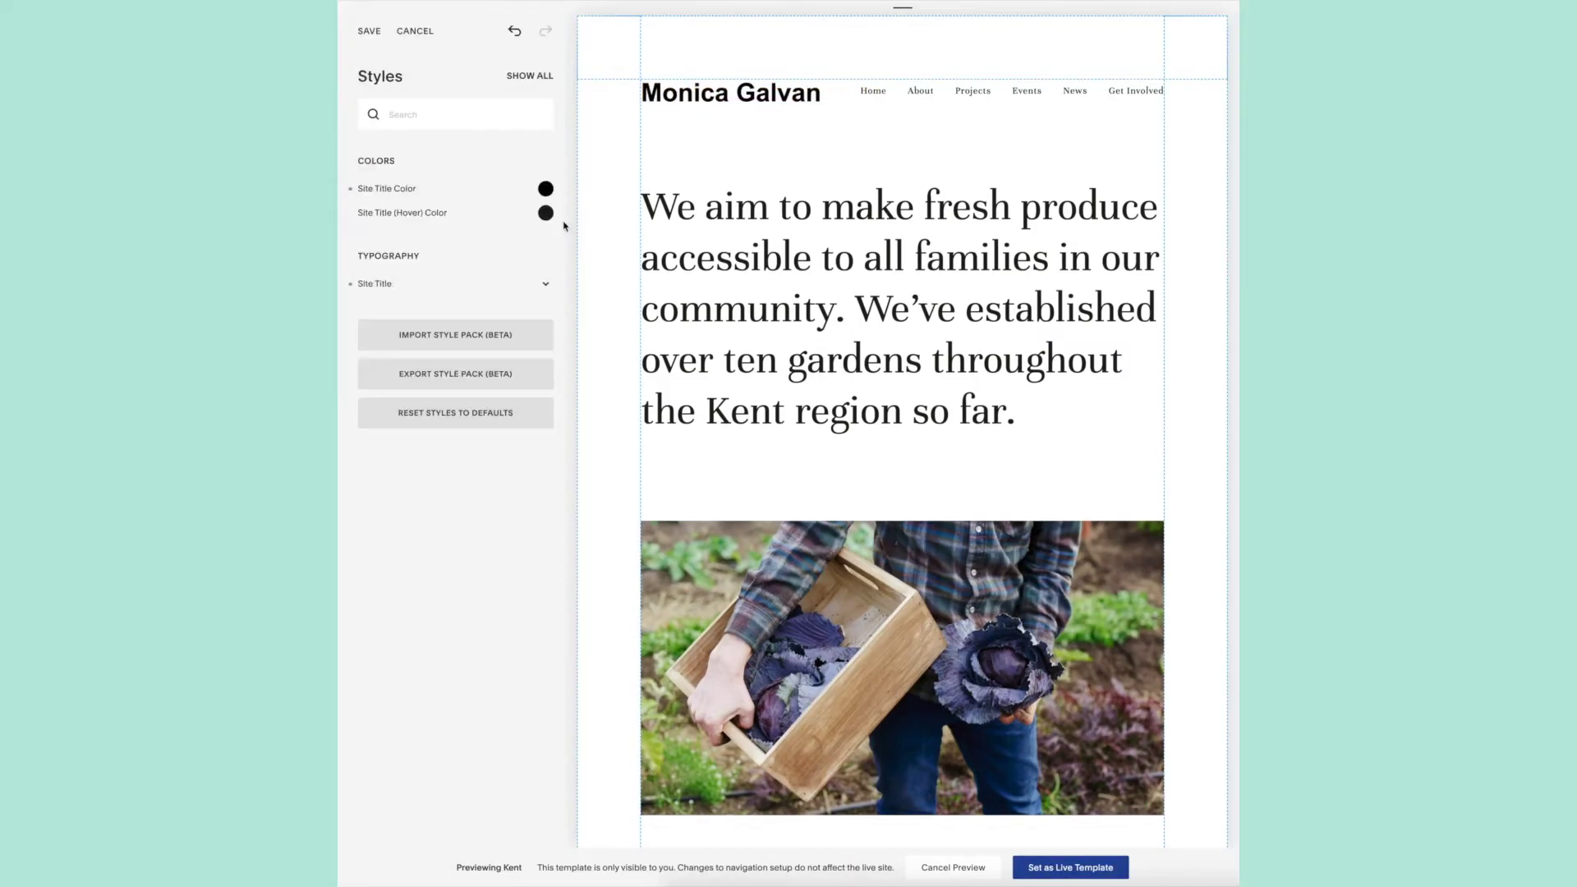
Set the Site Title (Hover) colour to light grey
{"action": "left_click", "coordinate": [545, 213]}
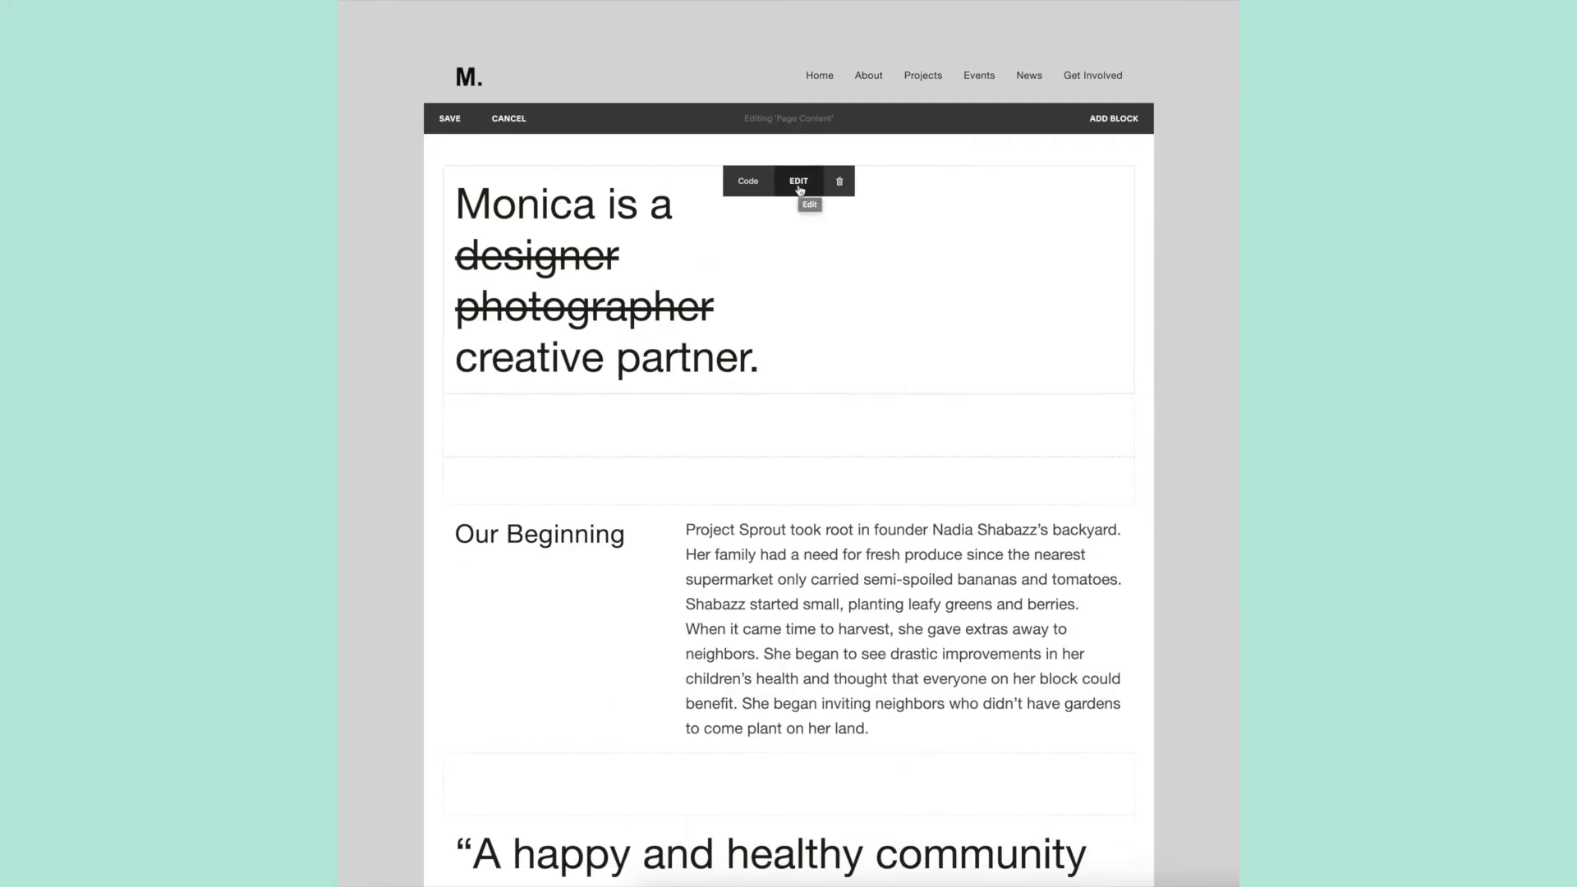
Add the subtitle 'Currently at Instacart. Previously at Hint, Blue Bottle Coffee, and CamelBak' to the heading code
{"action": "left_click", "coordinate": [799, 188]}
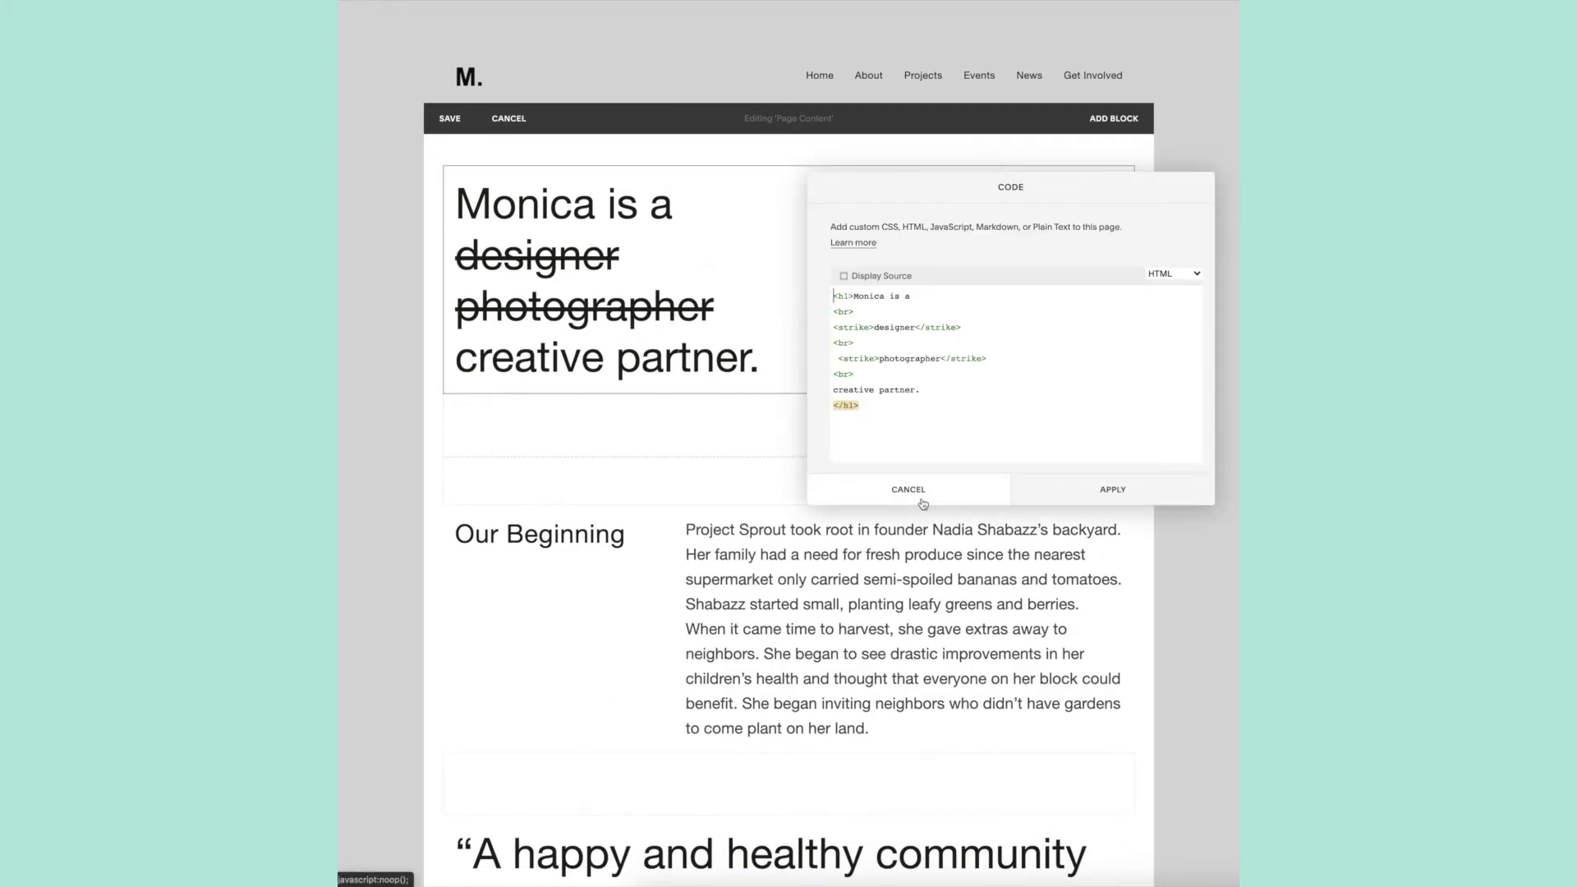
{"action": "left_click", "coordinate": [921, 499]}
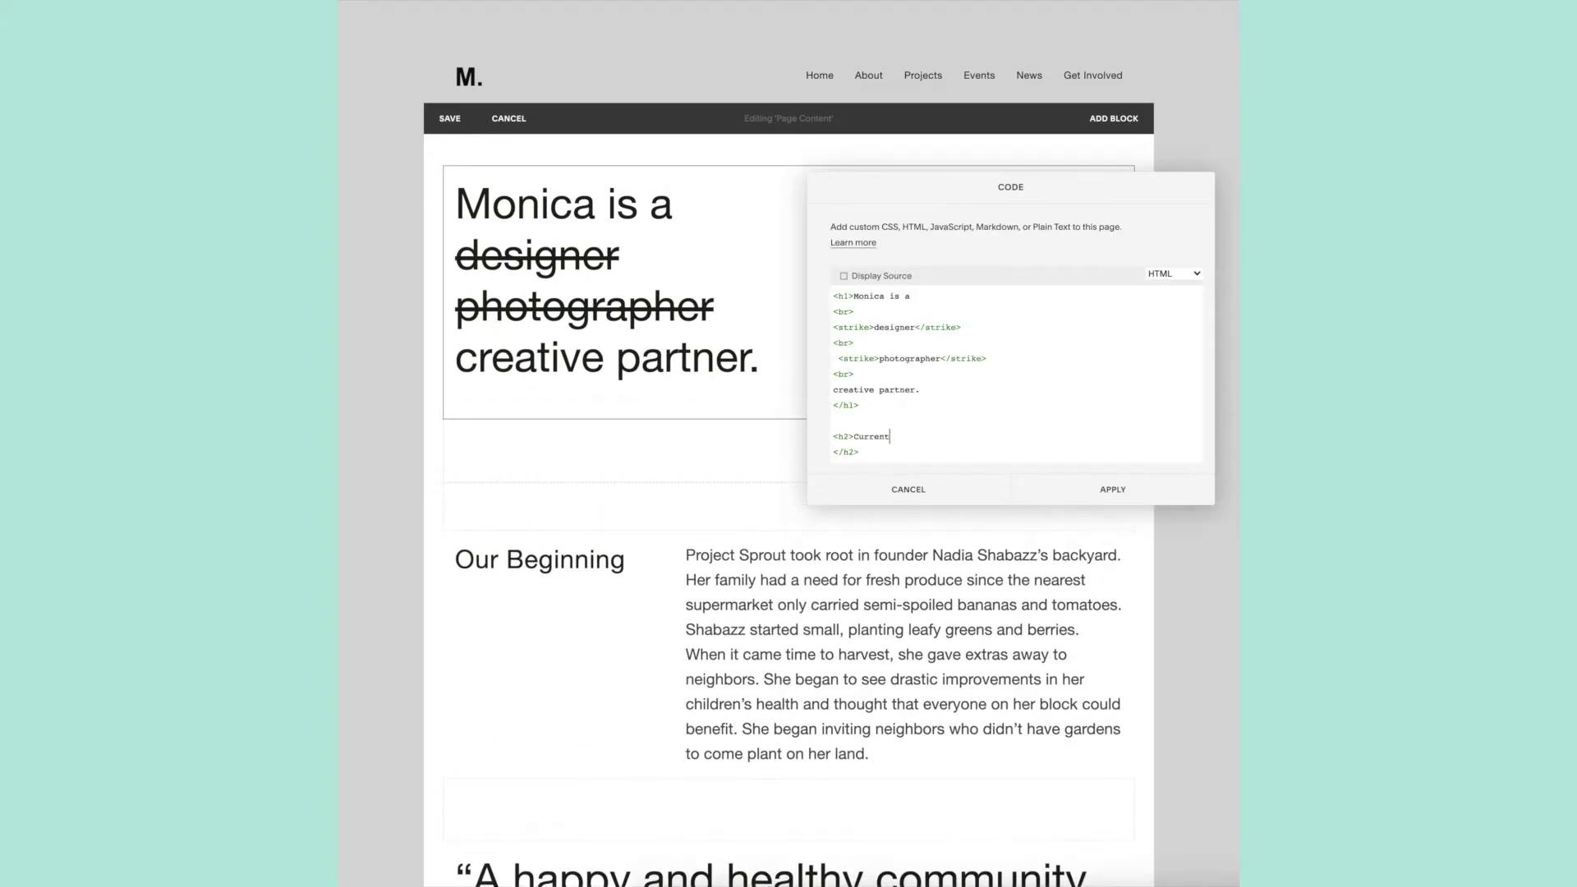
{"action": "type", "text": "tacart. Previously at Hint, Blue Bottle Coffee, and Cam"}
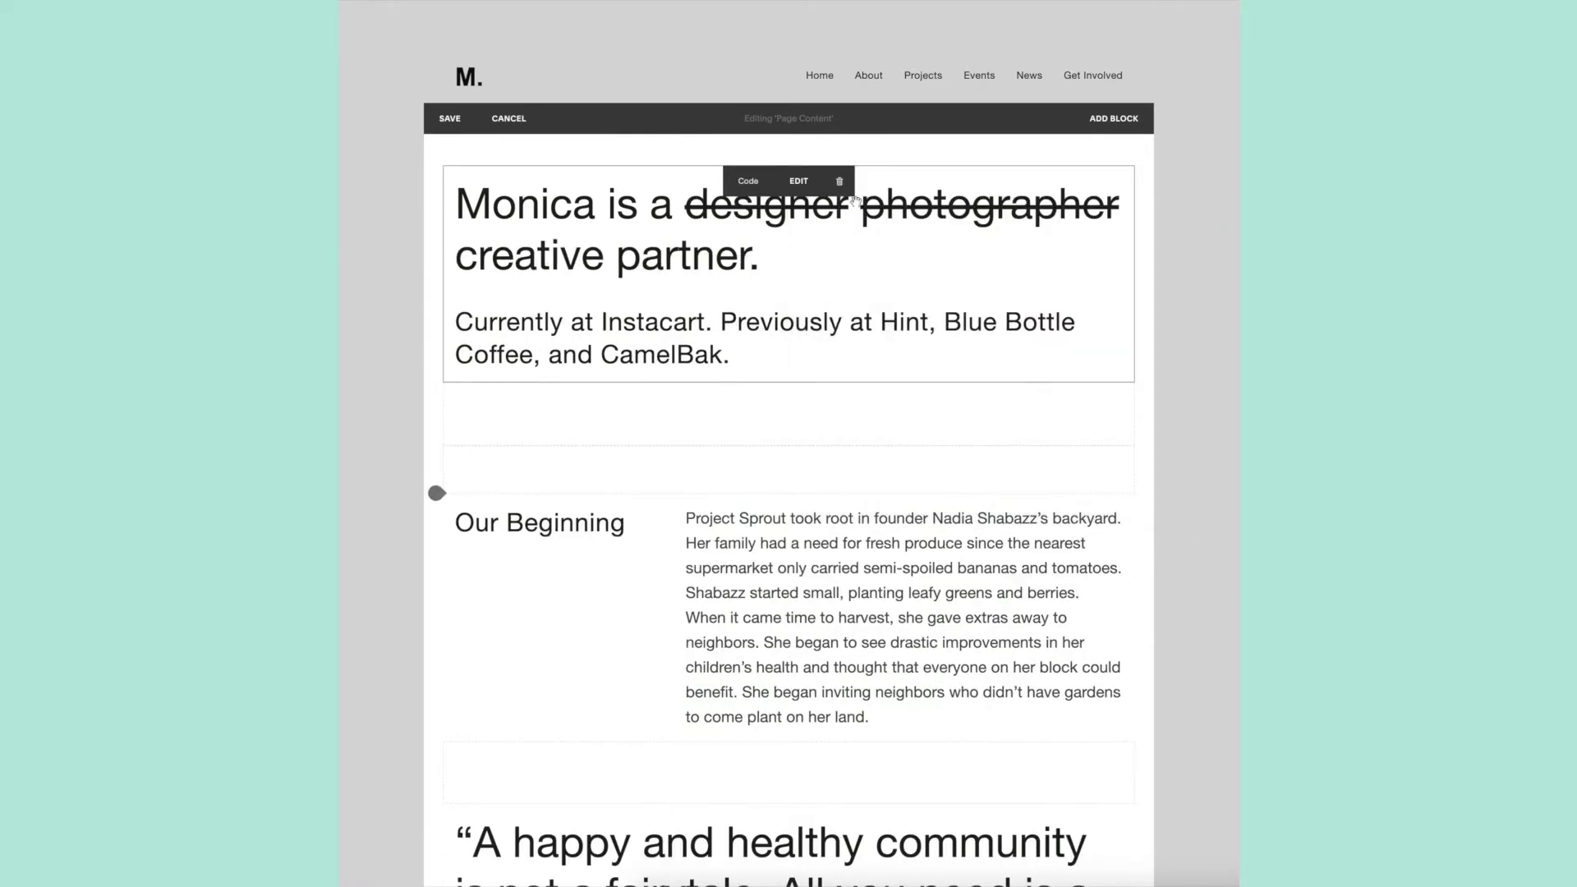
Insert an empty Text block, then select the struck-through photographer code and the Our Beginning text
{"action": "left_click", "coordinate": [445, 383]}
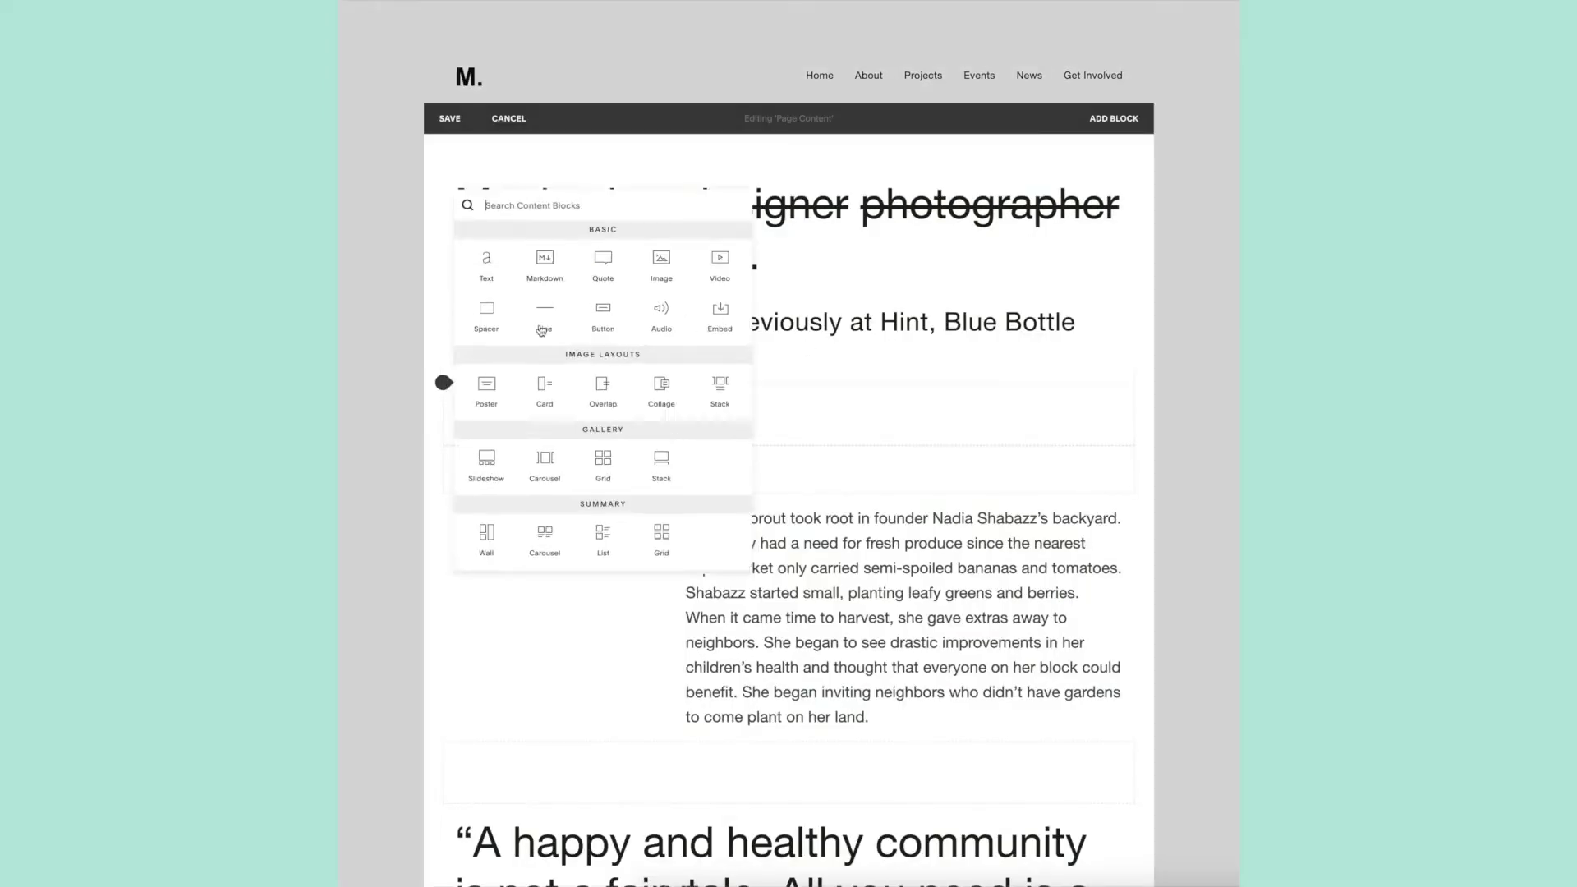
{"action": "left_click", "coordinate": [485, 272]}
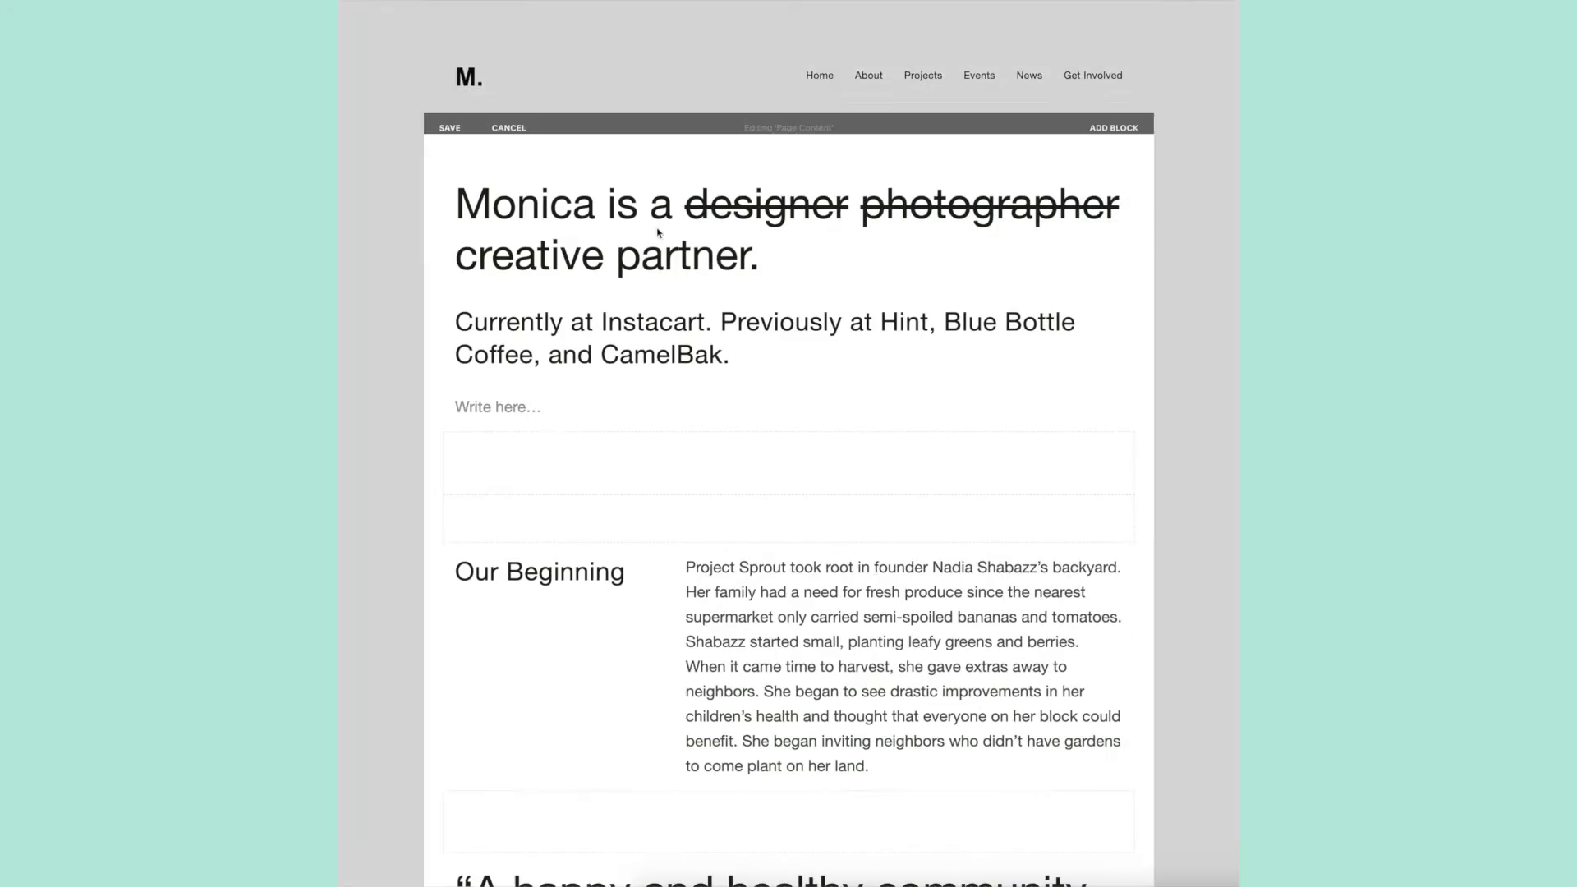
{"action": "left_click_drag", "start_coordinate": [1196, 296], "coordinate": [1050, 295]}
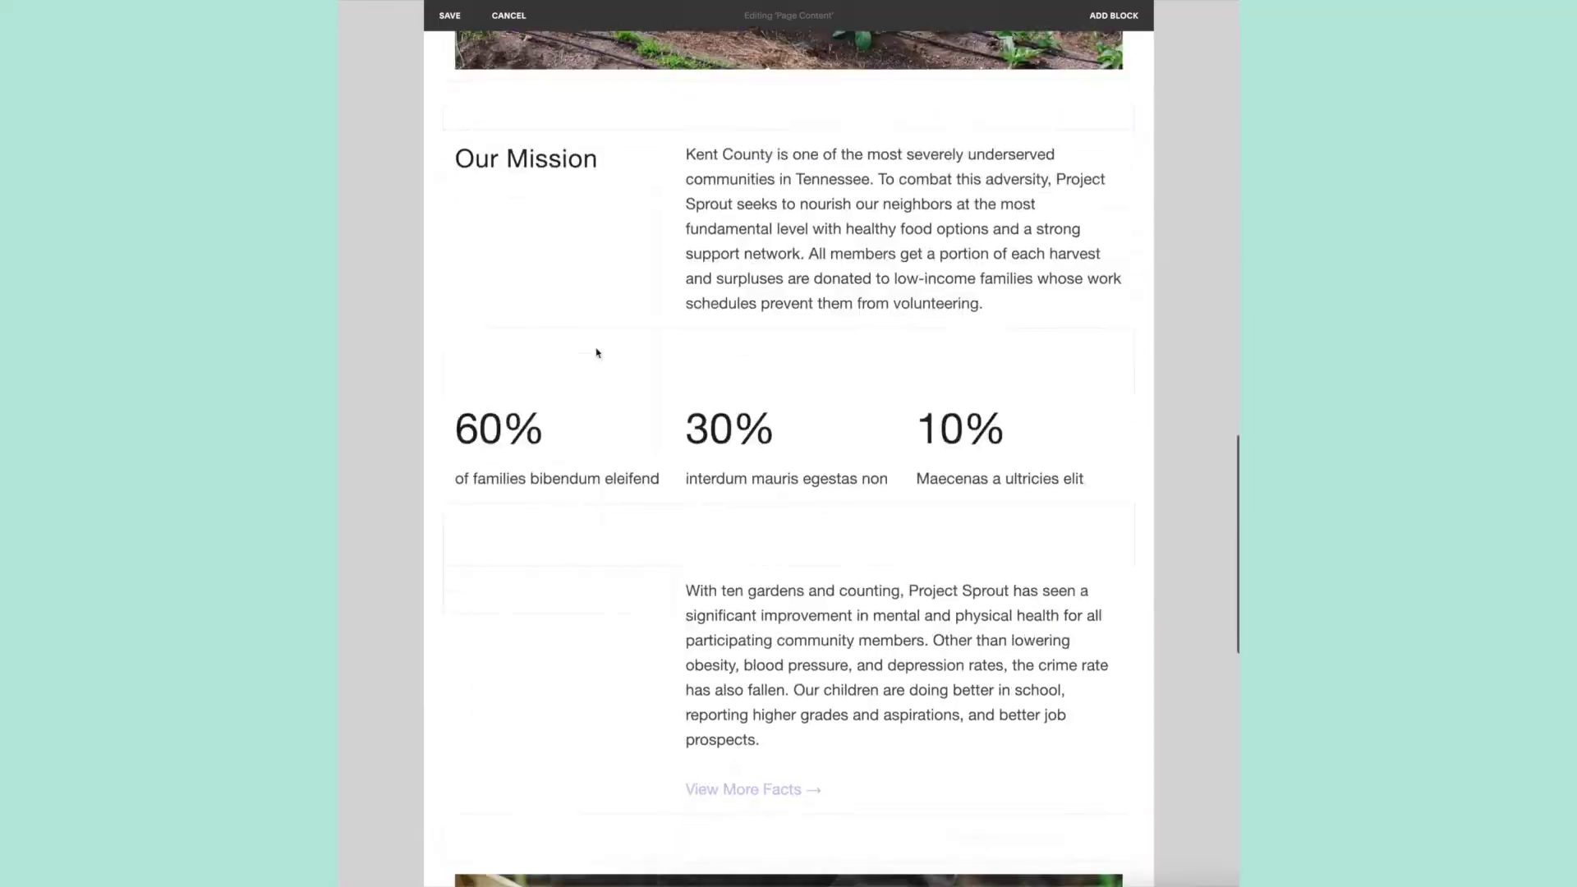
{"action": "triple_click", "coordinate": [496, 568]}
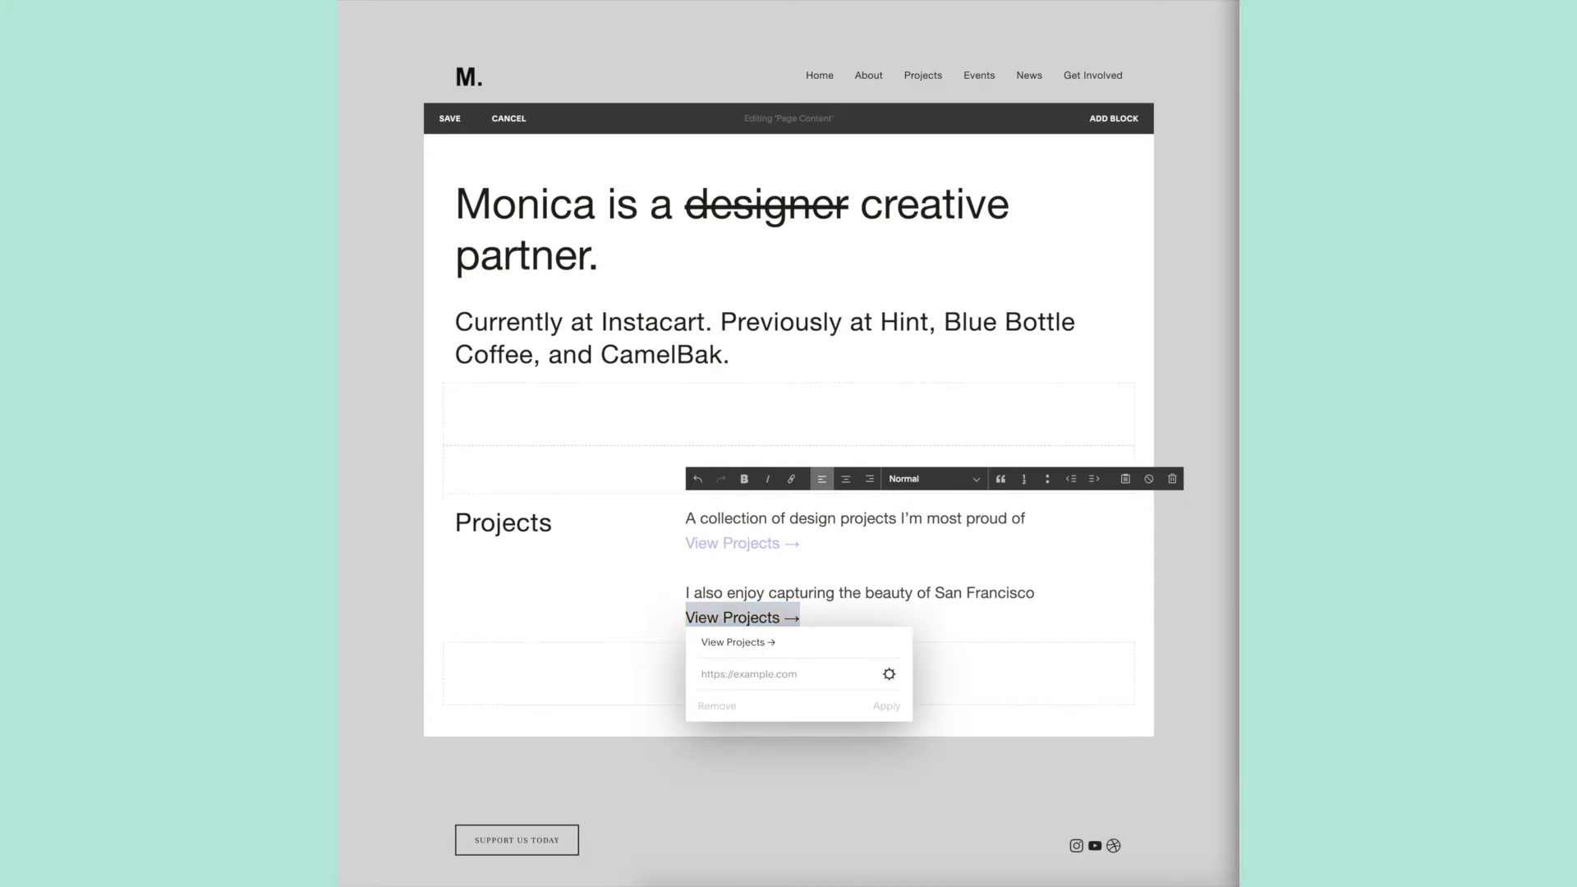
Paste the Instagram profile URL into the second link and rename its label to Instagram
{"action": "key", "text": "ctrl+v"}
{"action": "left_click_drag", "start_coordinate": [764, 642], "coordinate": [667, 645]}
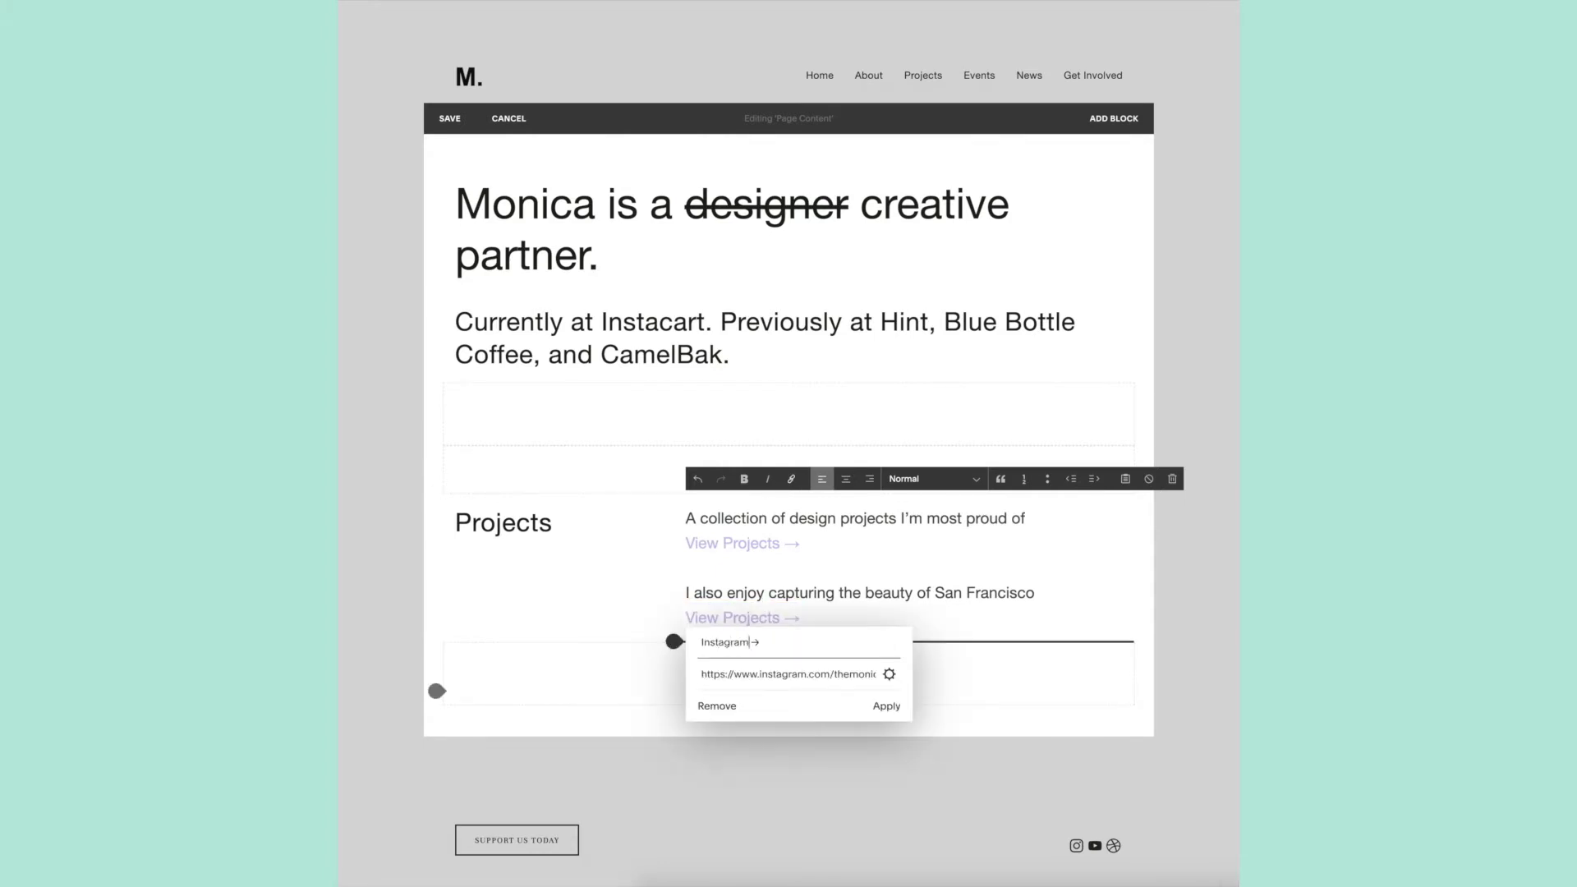
{"action": "key", "text": "Return"}
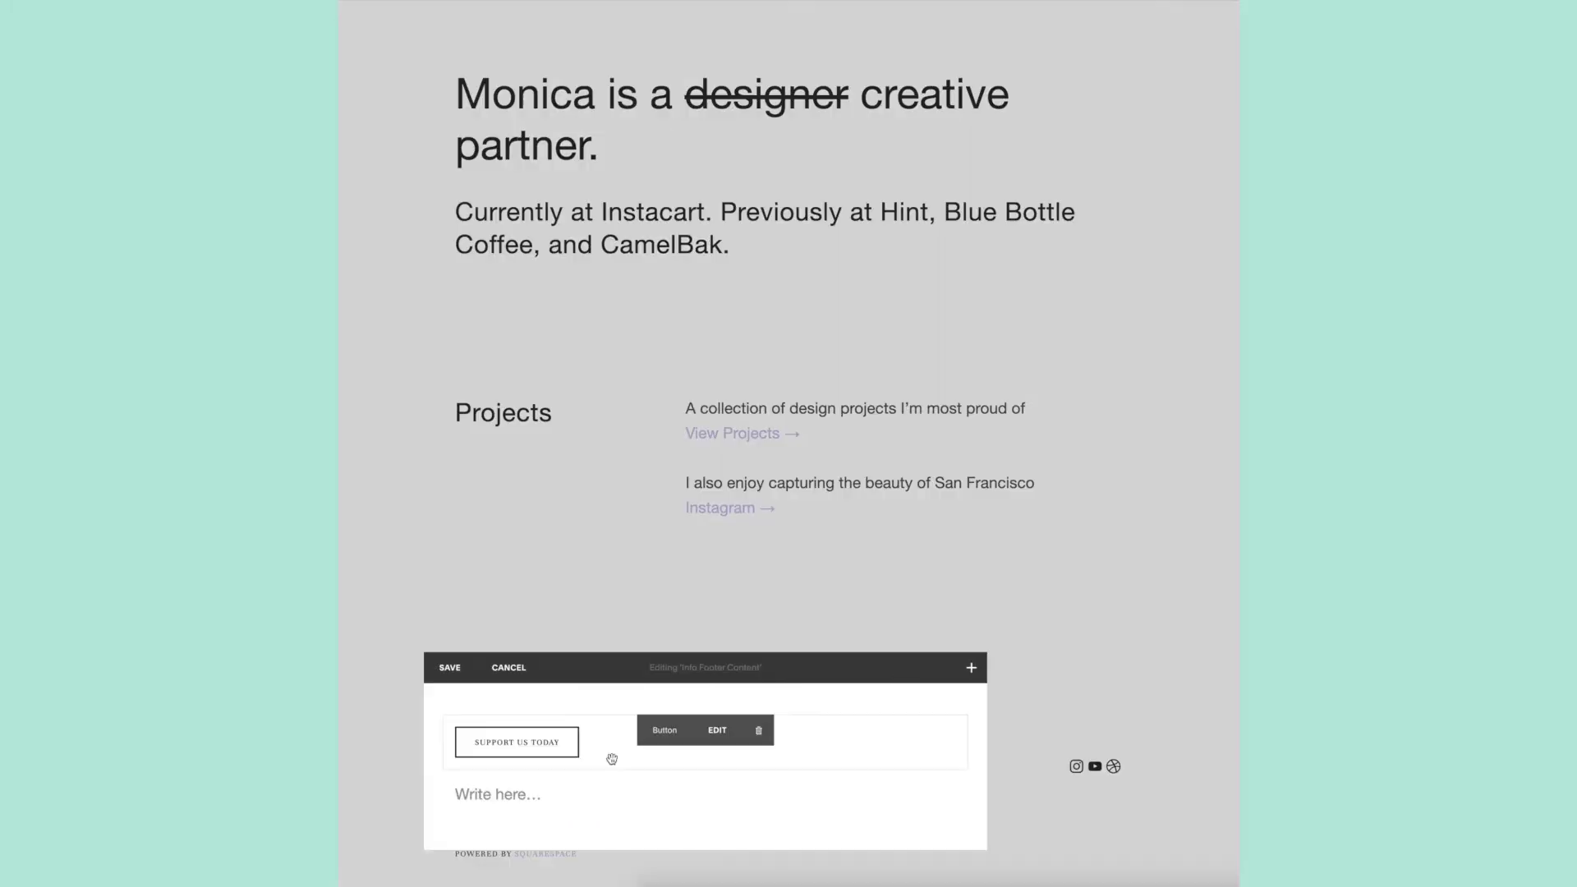
Delete the Support Us Today button and write a 2020 copyright line in a typewriter font
{"action": "left_click", "coordinate": [758, 730]}
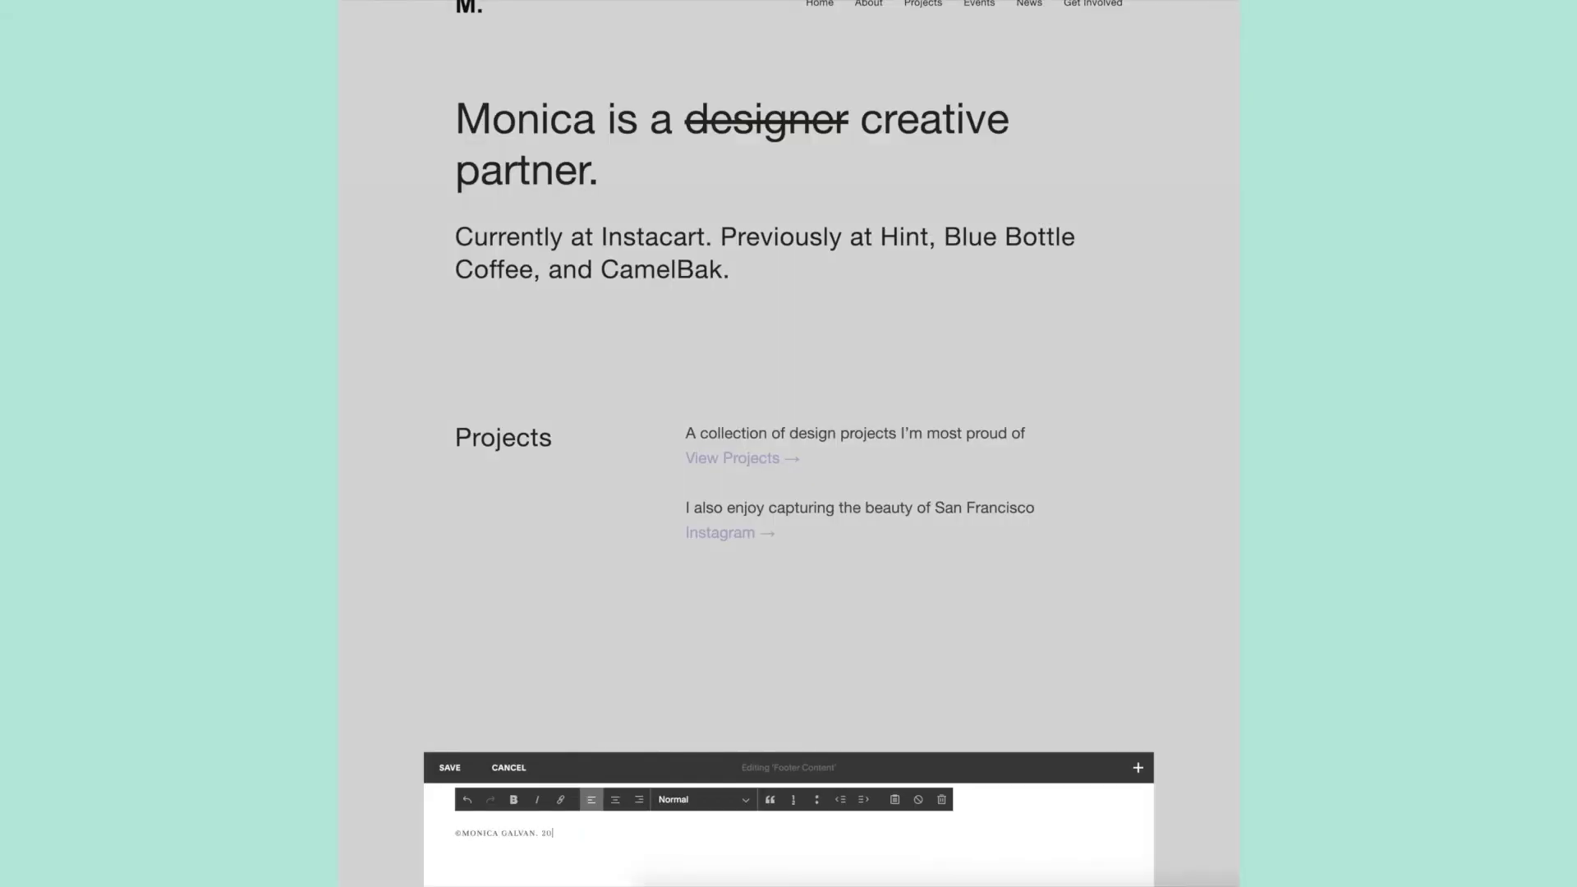
{"action": "type", "text": "2020."}
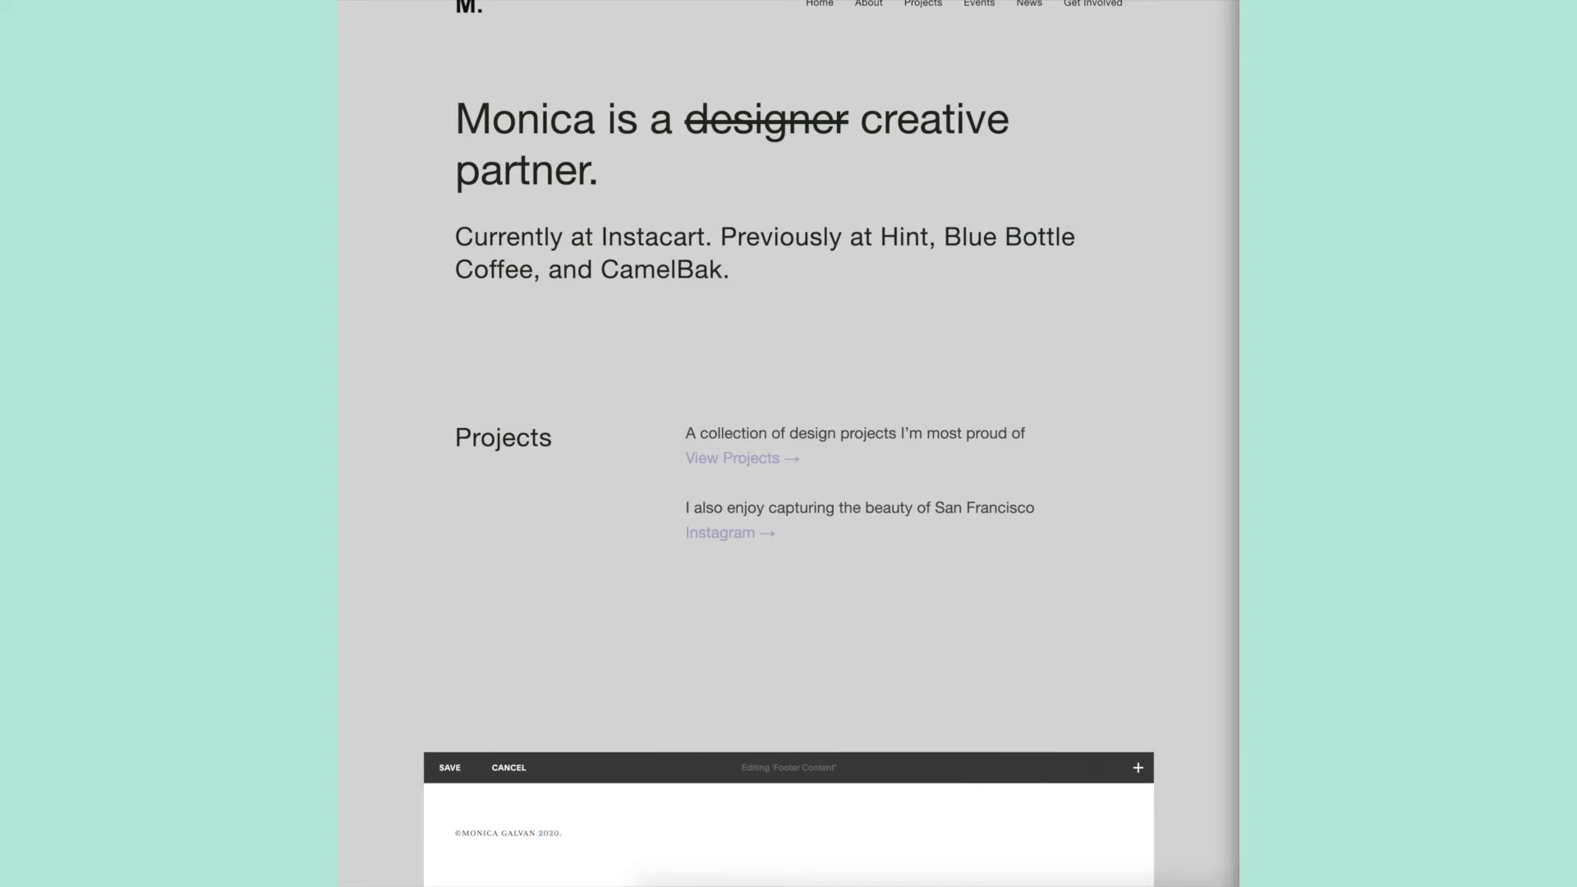
{"action": "left_click", "coordinate": [573, 833]}
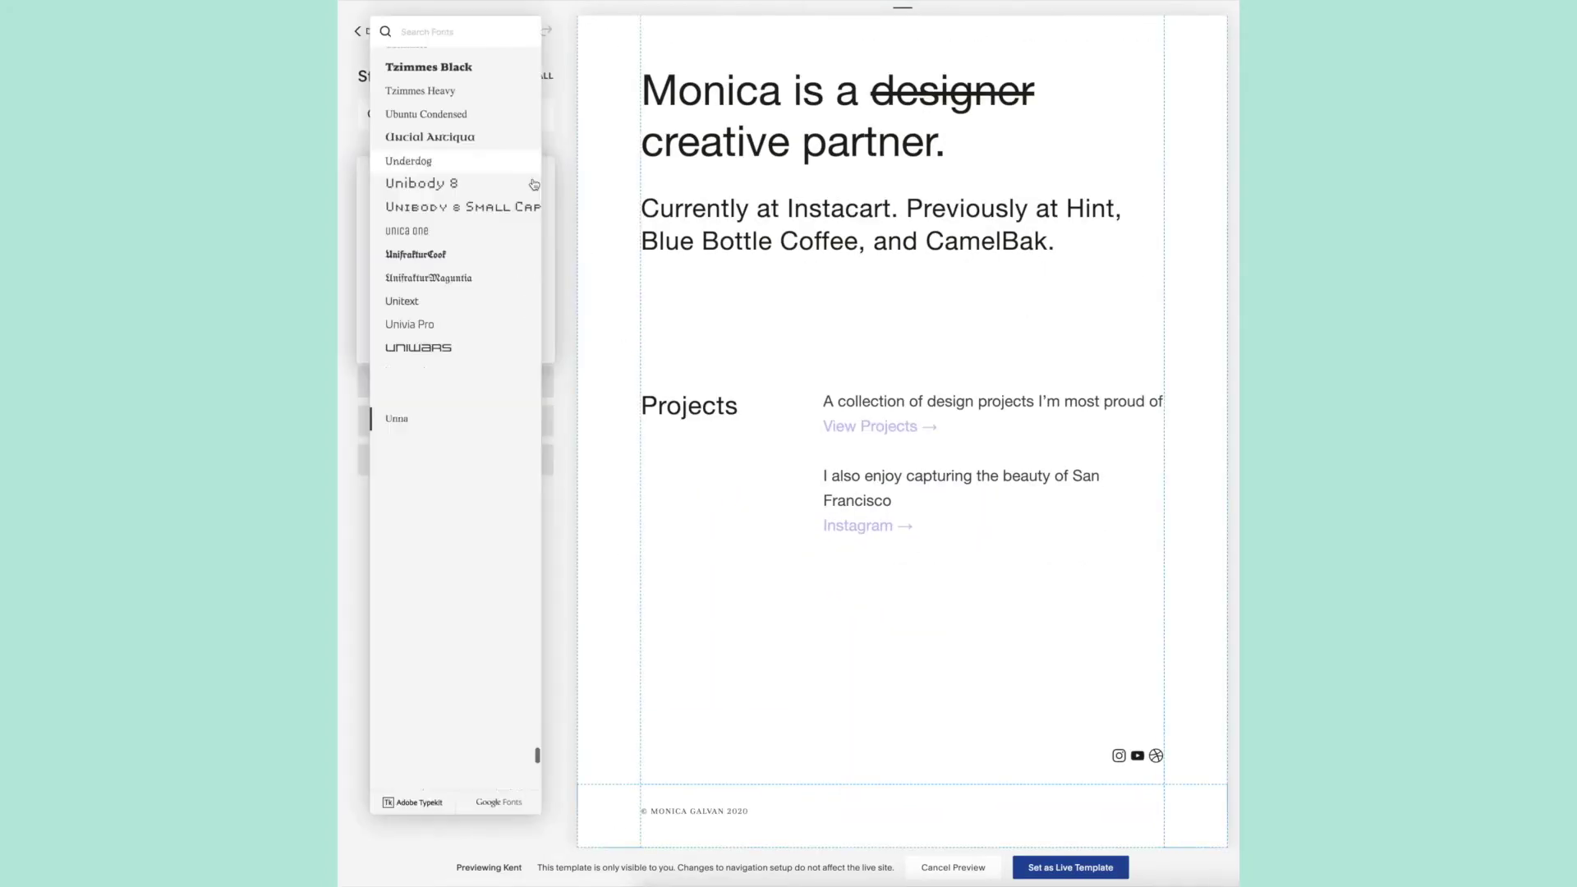
{"action": "type", "text": "typew"}
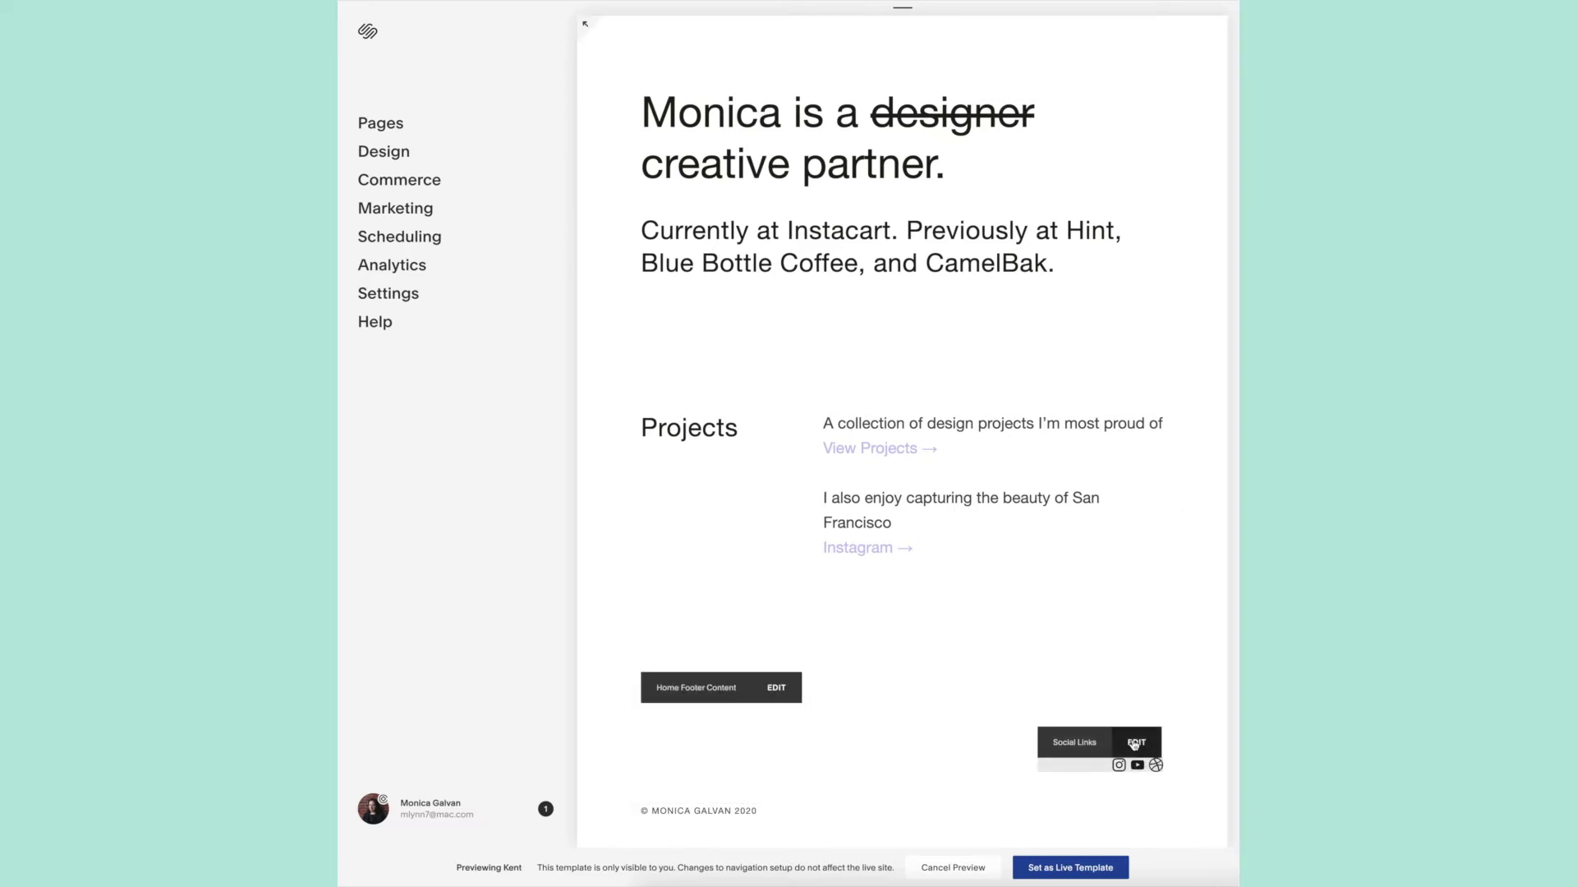
Review the social links settings, then filter the style settings by 'social' and 'footer'
{"action": "left_click", "coordinate": [1138, 762]}
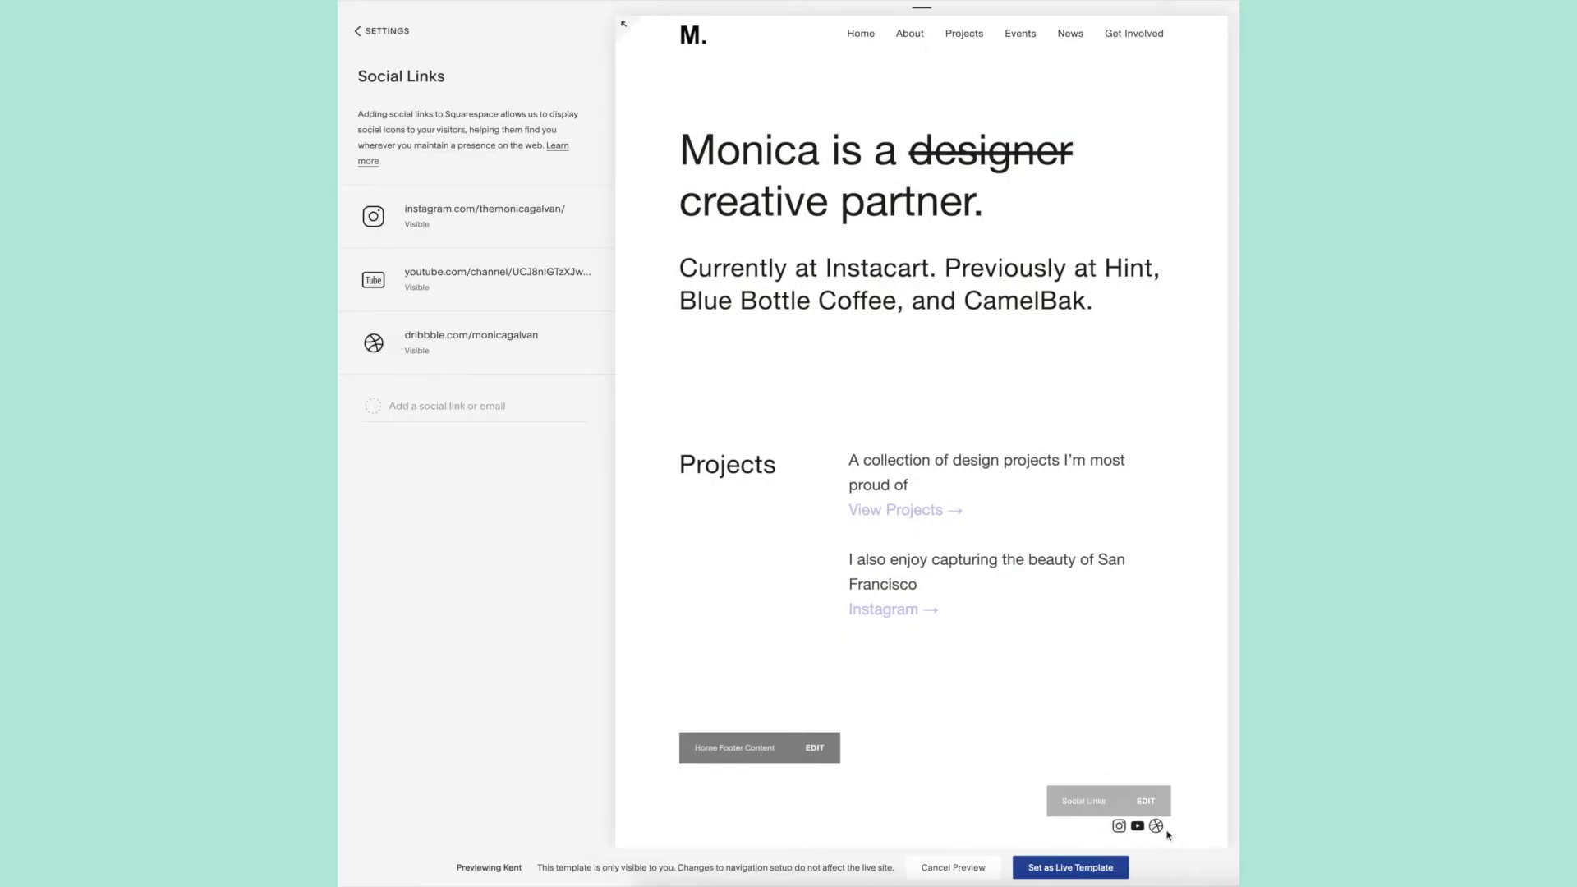
{"action": "left_click", "coordinate": [358, 30]}
{"action": "left_click", "coordinate": [359, 30]}
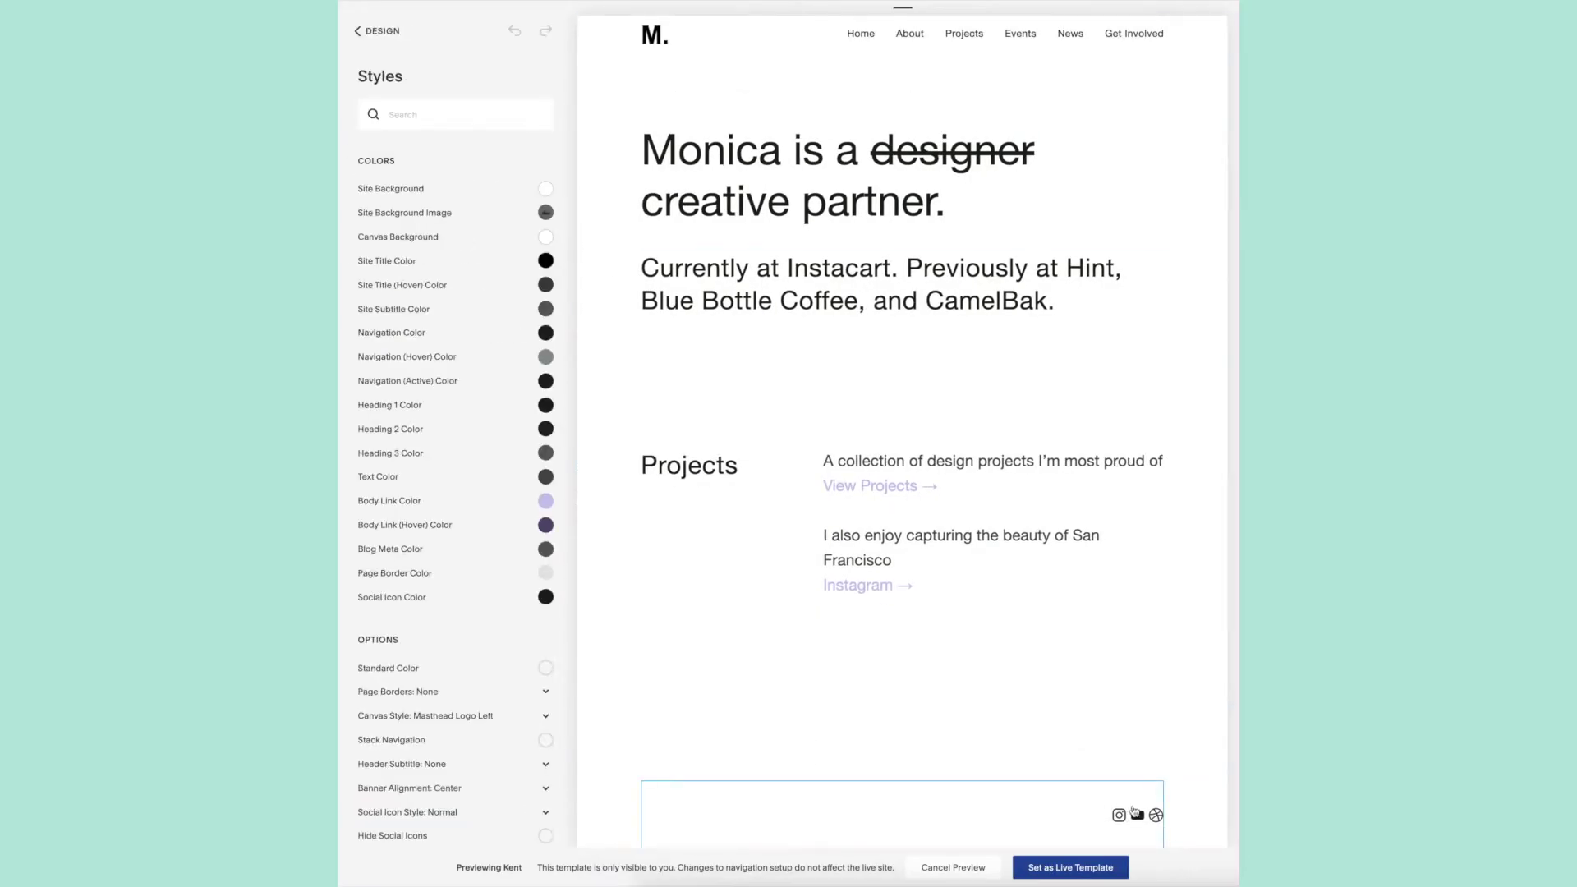
{"action": "left_click", "coordinate": [1134, 811]}
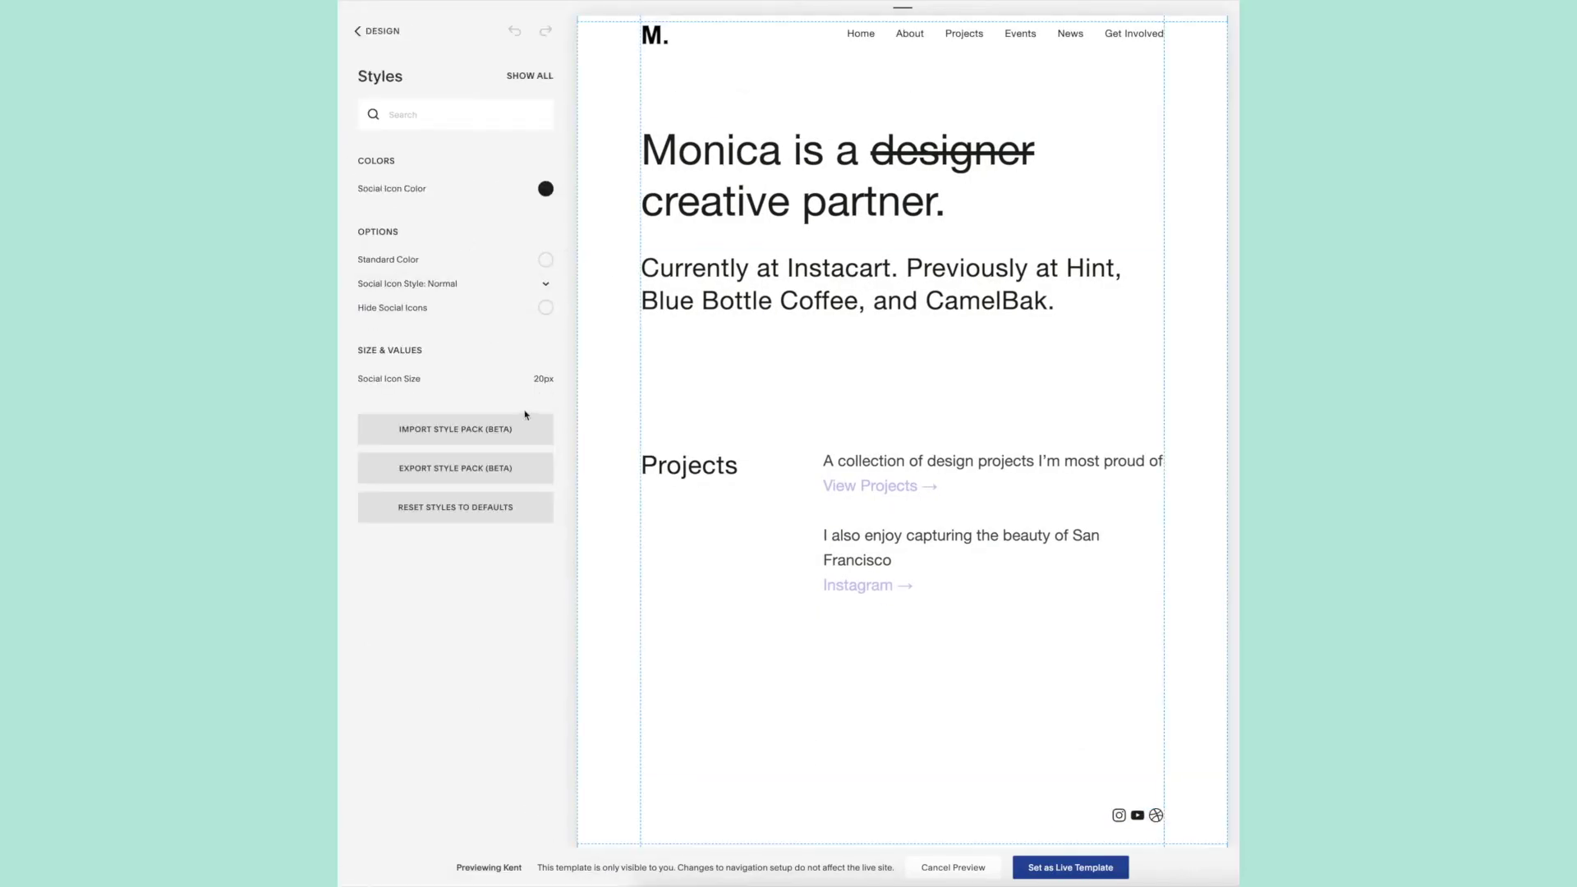
{"action": "left_click", "coordinate": [443, 114]}
{"action": "type", "text": "footer"}
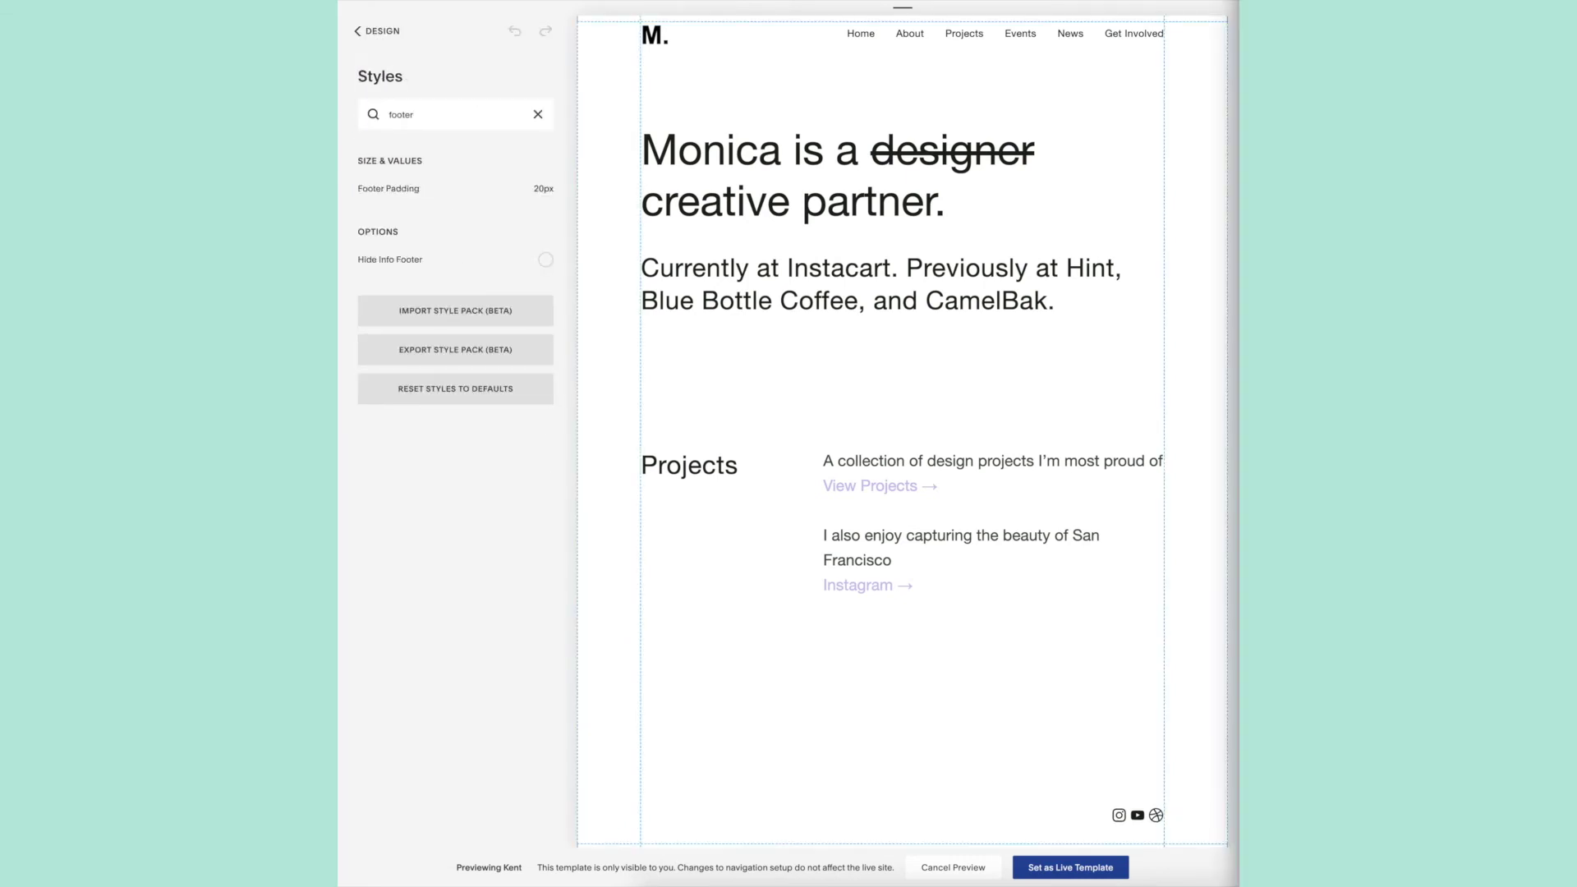
Return to the main site menu and browse the list of site pages
{"action": "left_click", "coordinate": [368, 36]}
{"action": "left_click", "coordinate": [377, 123]}
{"action": "scroll", "coordinate": [353, 492], "scroll_direction": "down", "scroll_amount": 1}
Preview the Main St. demo page, then edit the homepage content and save it
{"action": "left_click", "coordinate": [412, 224]}
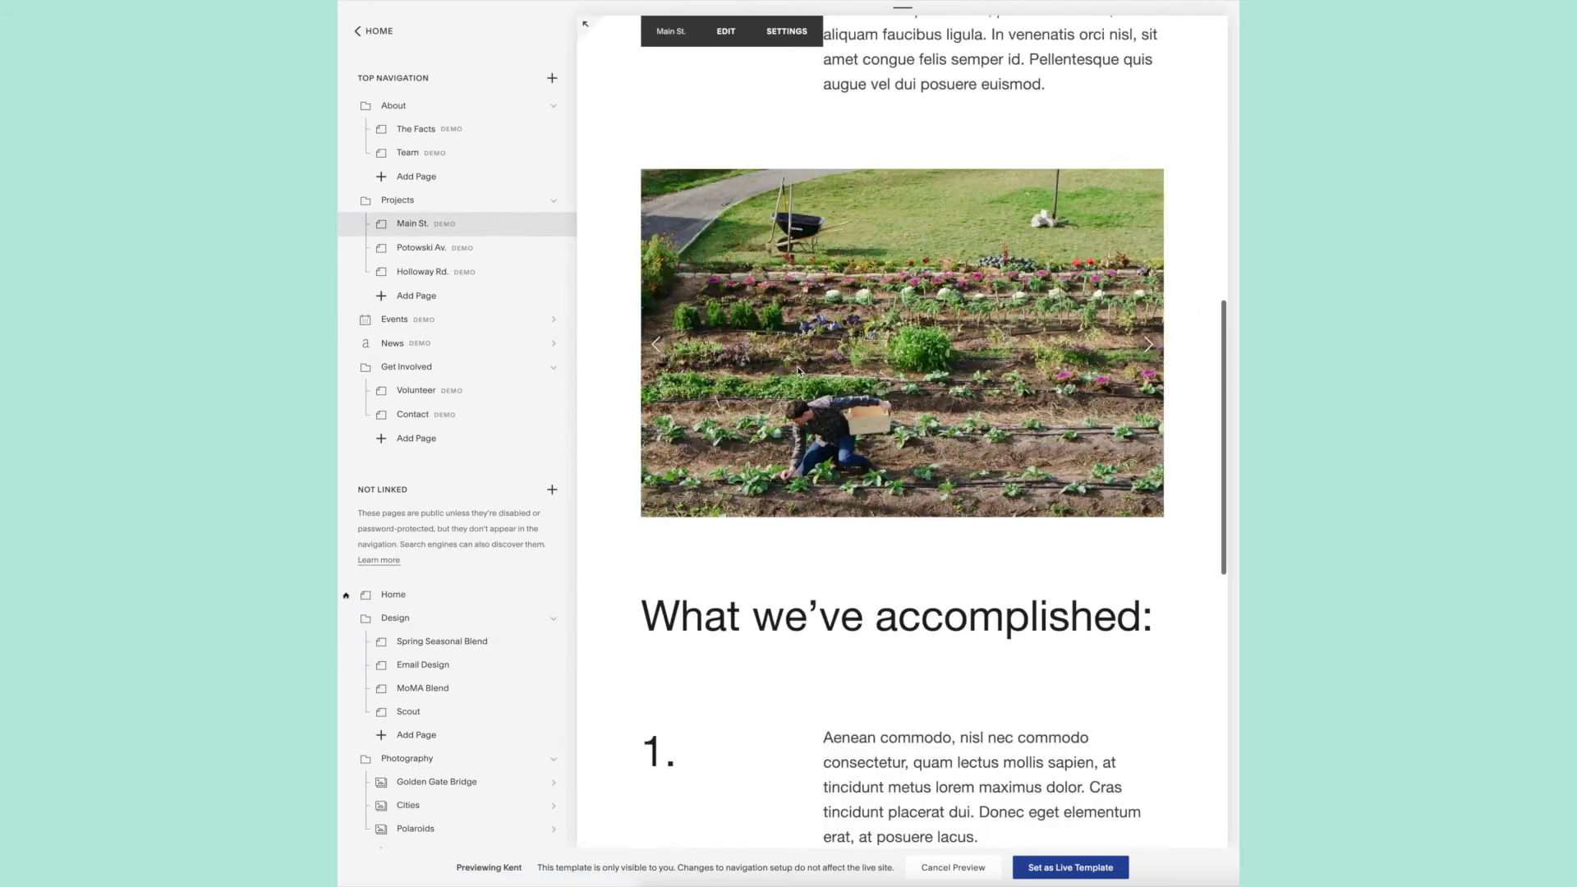
{"action": "left_click", "coordinate": [364, 31]}
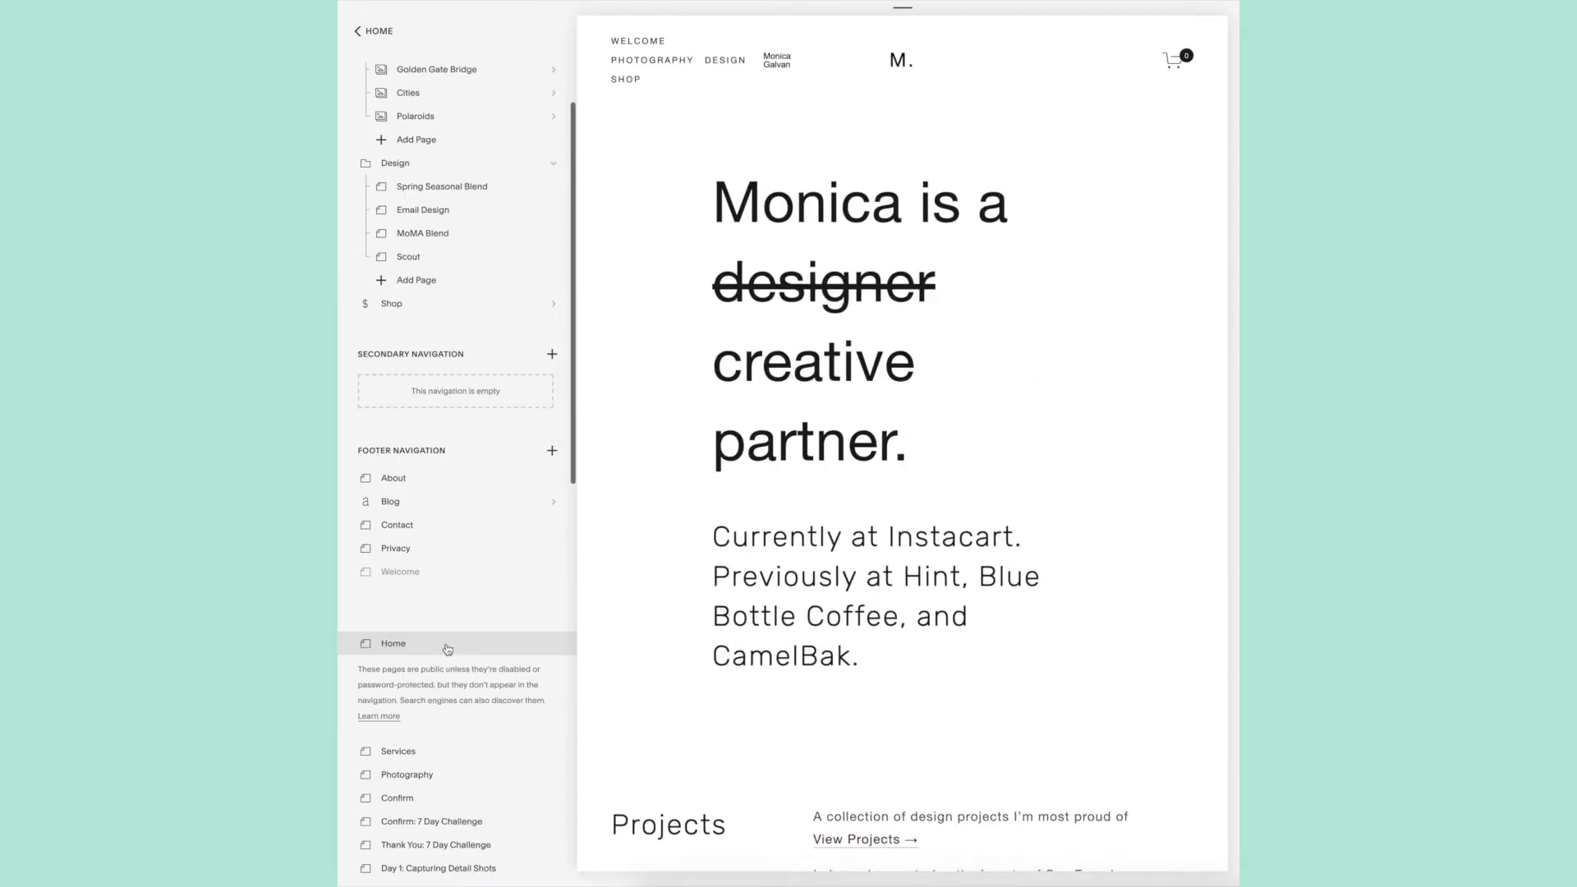
{"action": "left_click", "coordinate": [395, 644]}
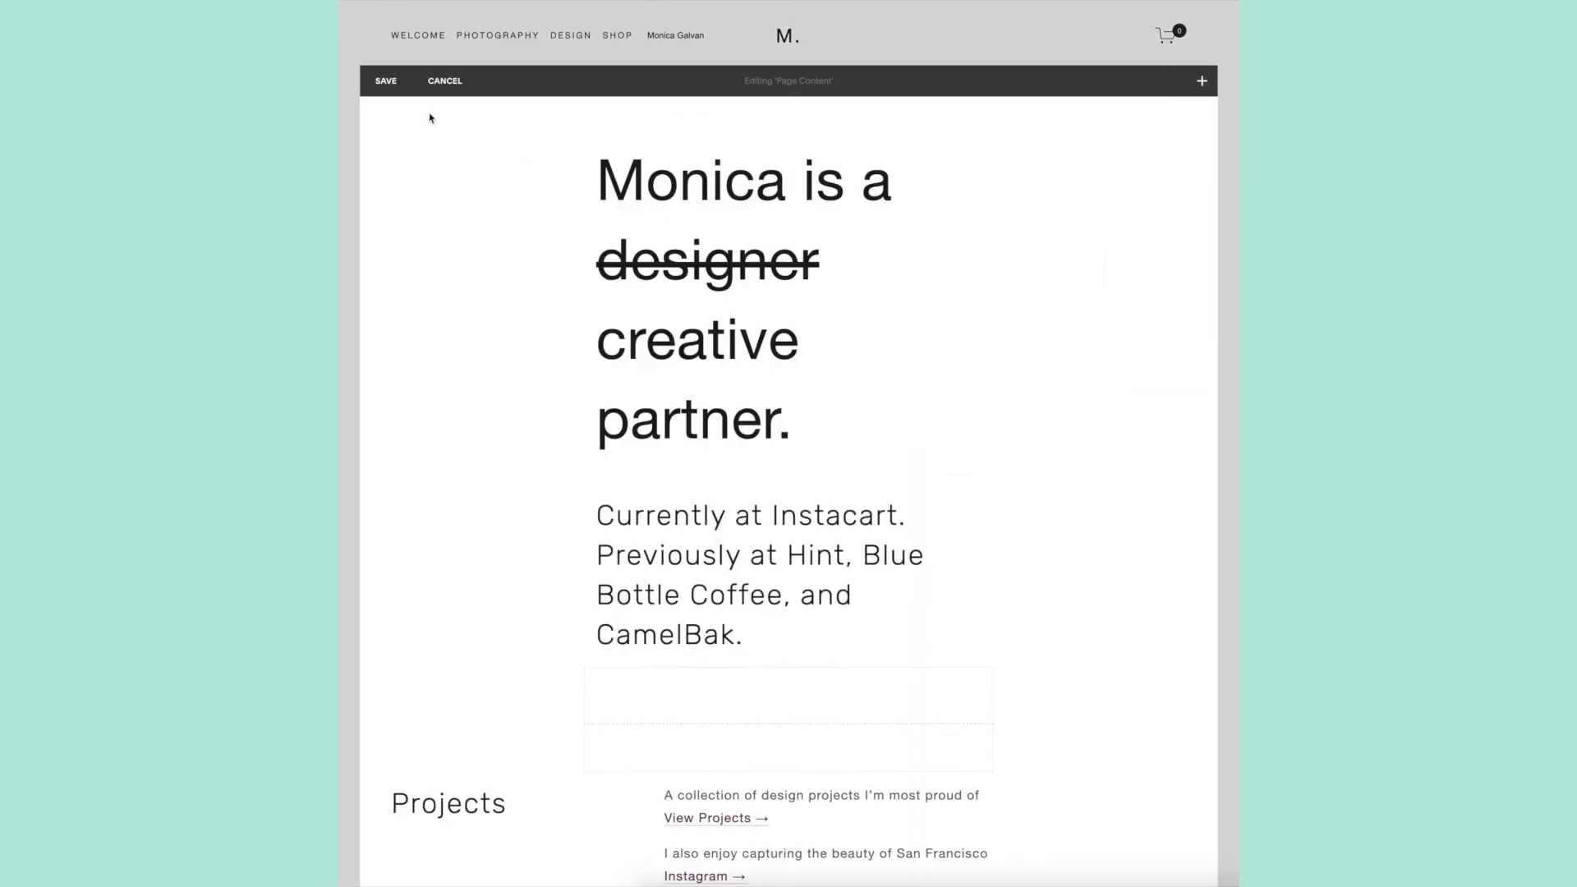
{"action": "scroll", "coordinate": [563, 235], "scroll_direction": "down", "scroll_amount": 4}
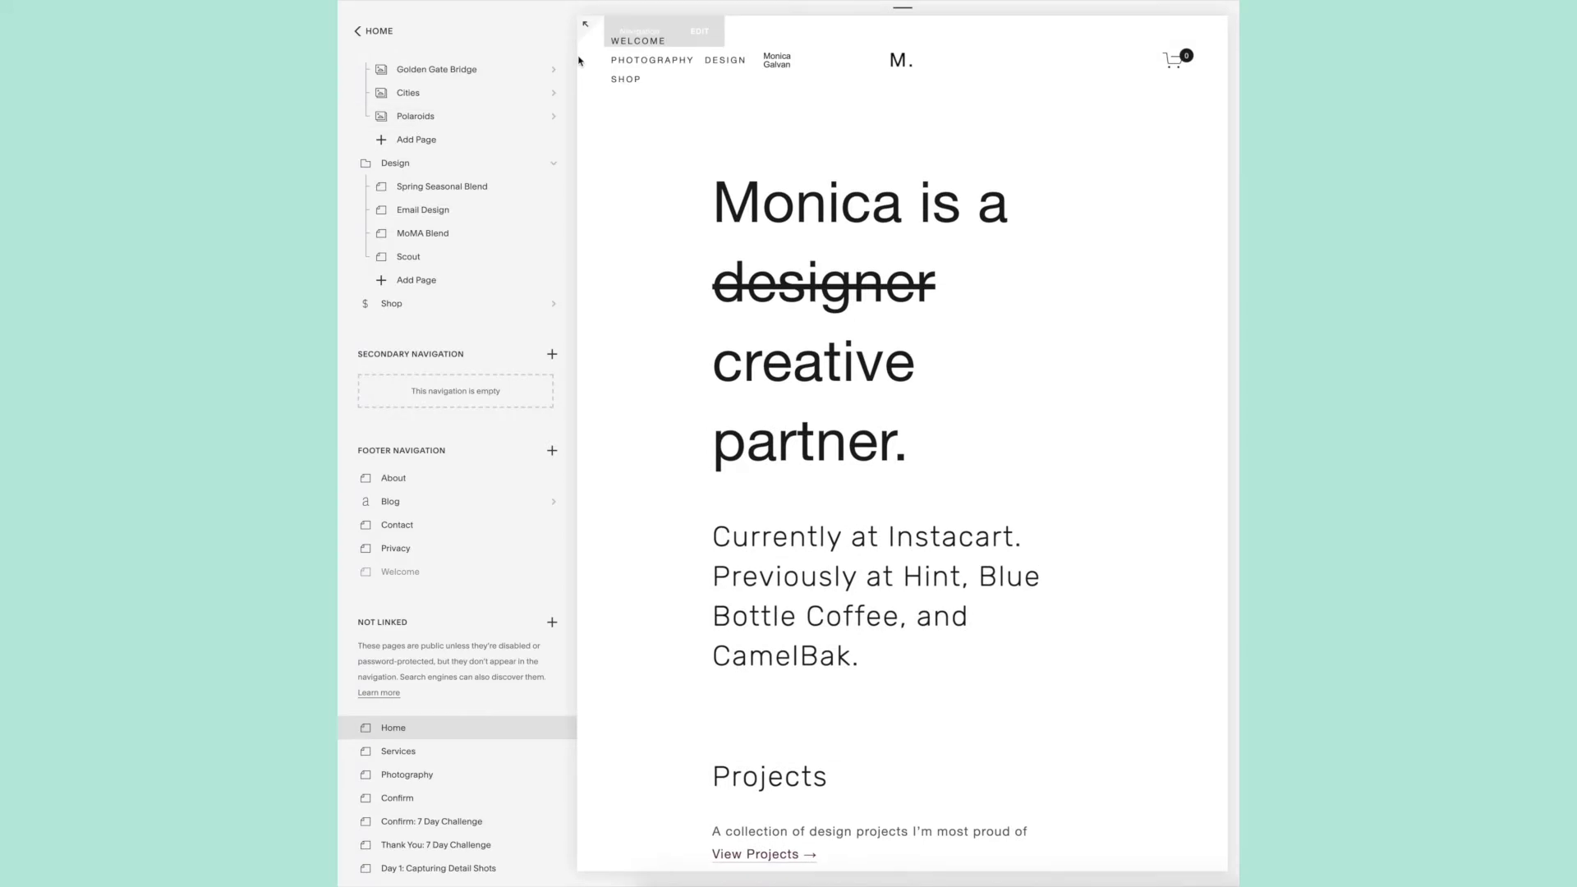
{"action": "left_click", "coordinate": [579, 60]}
{"action": "scroll", "coordinate": [574, 408], "scroll_direction": "down", "scroll_amount": 3}
{"action": "scroll", "coordinate": [627, 221], "scroll_direction": "up", "scroll_amount": 3}
{"action": "left_click", "coordinate": [385, 69]}
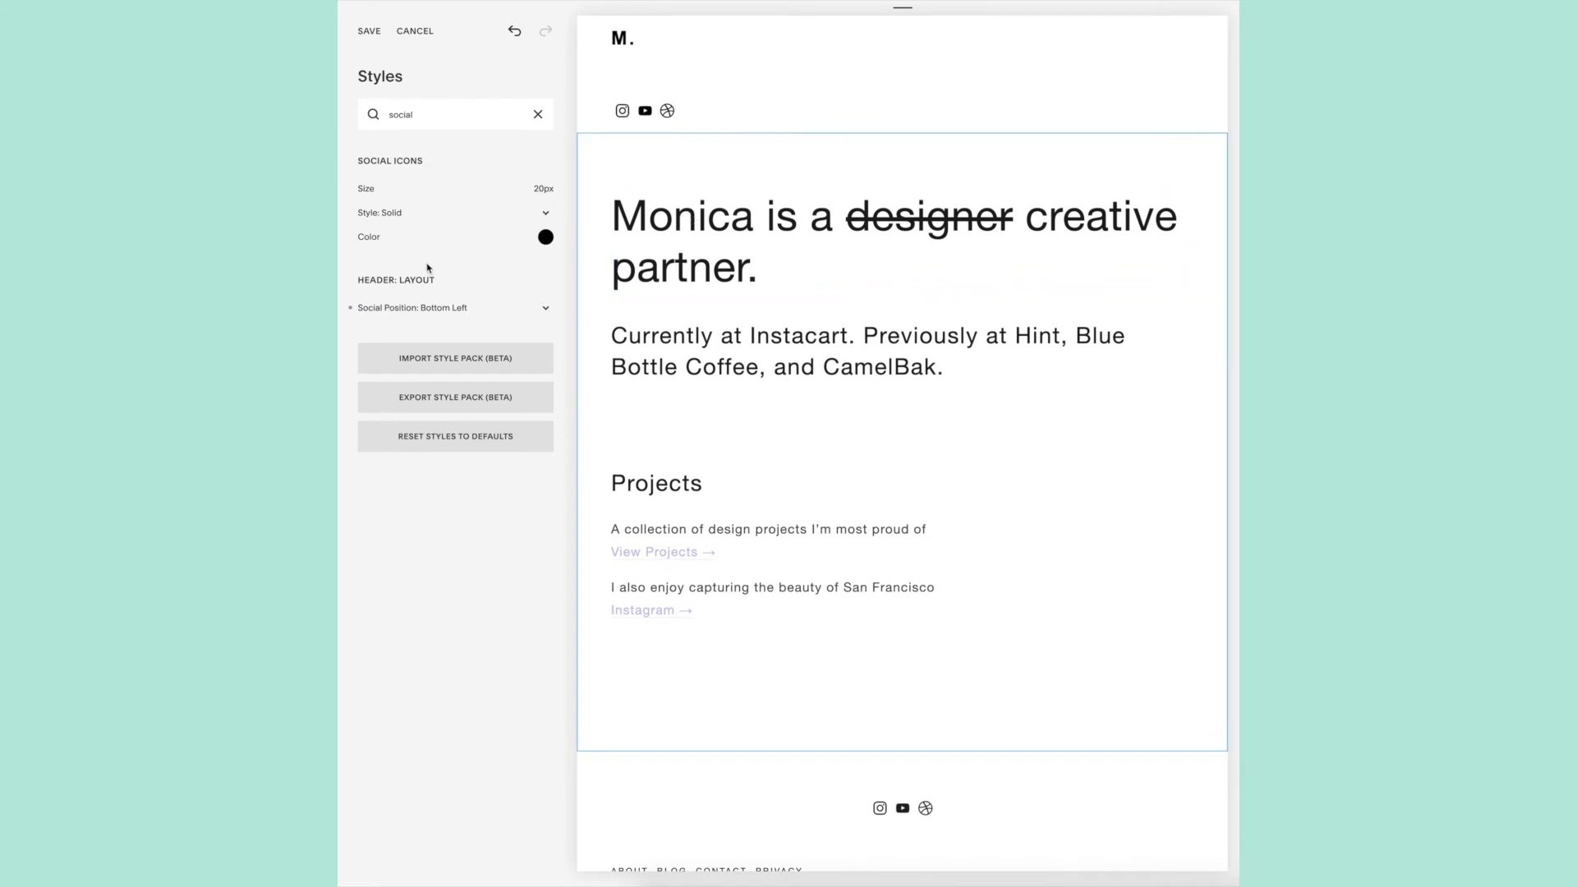
Change the social icon position and widen the content inset to 2, then save
{"action": "left_click", "coordinate": [435, 308]}
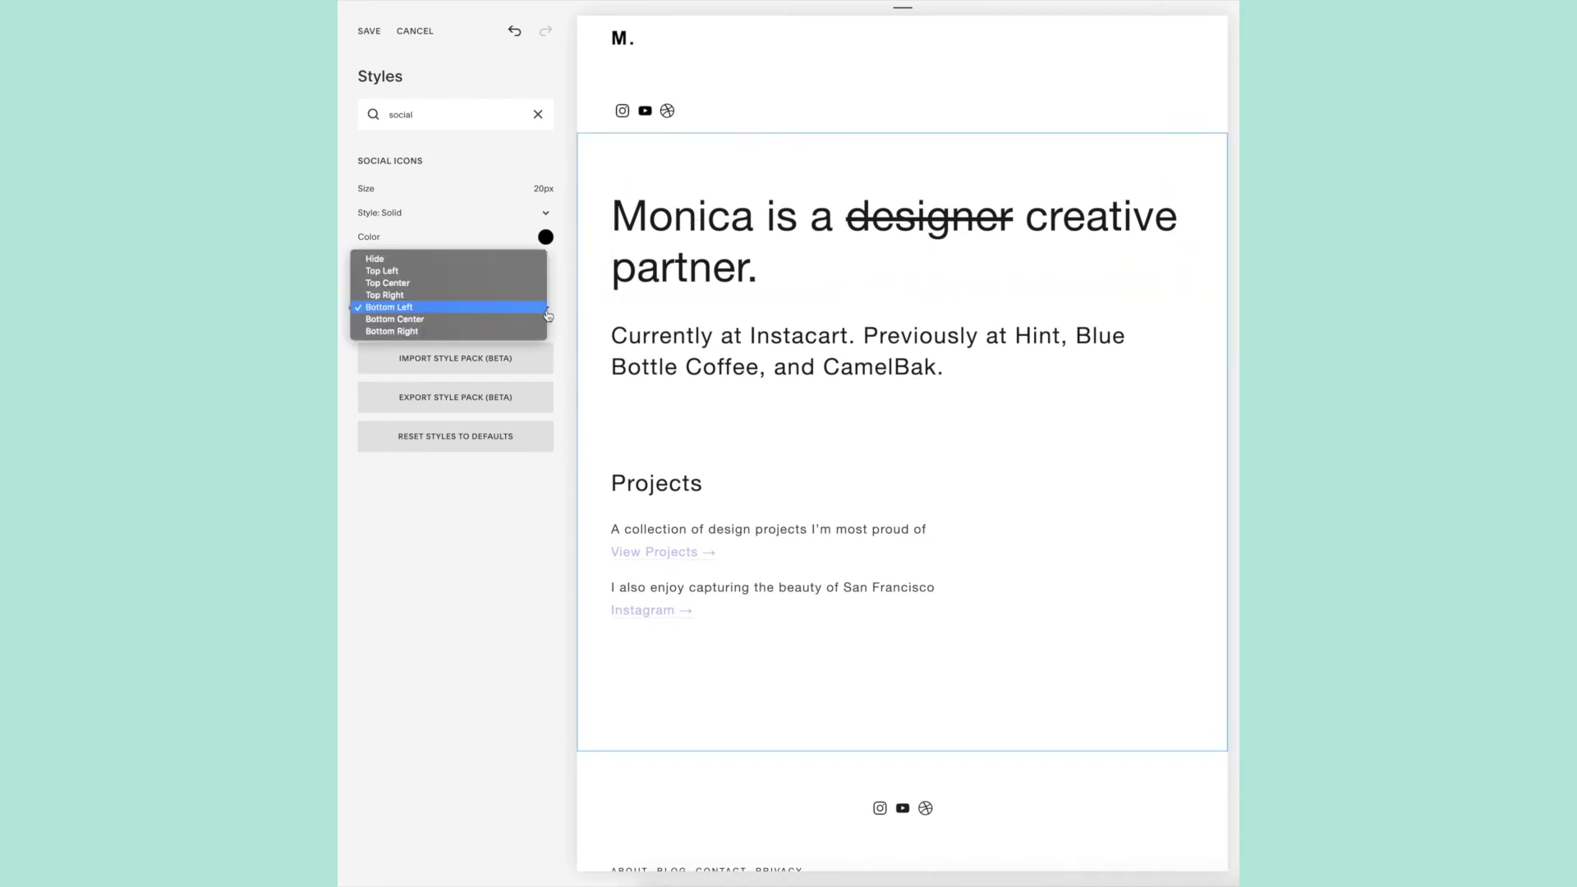
{"action": "left_click", "coordinate": [427, 302]}
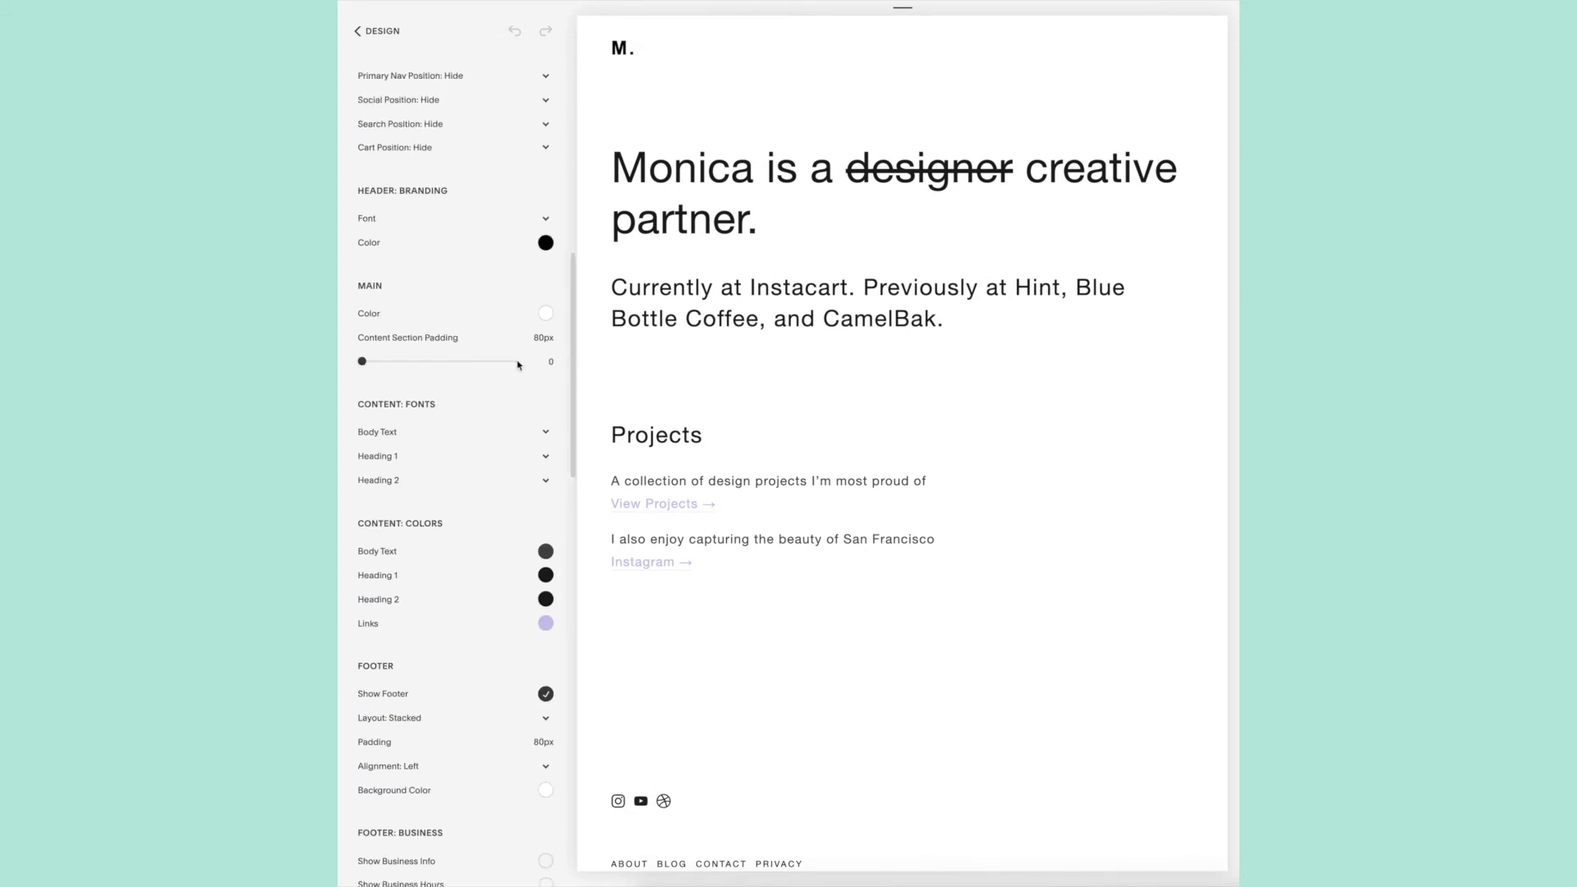
{"action": "left_click_drag", "start_coordinate": [379, 362], "coordinate": [406, 362]}
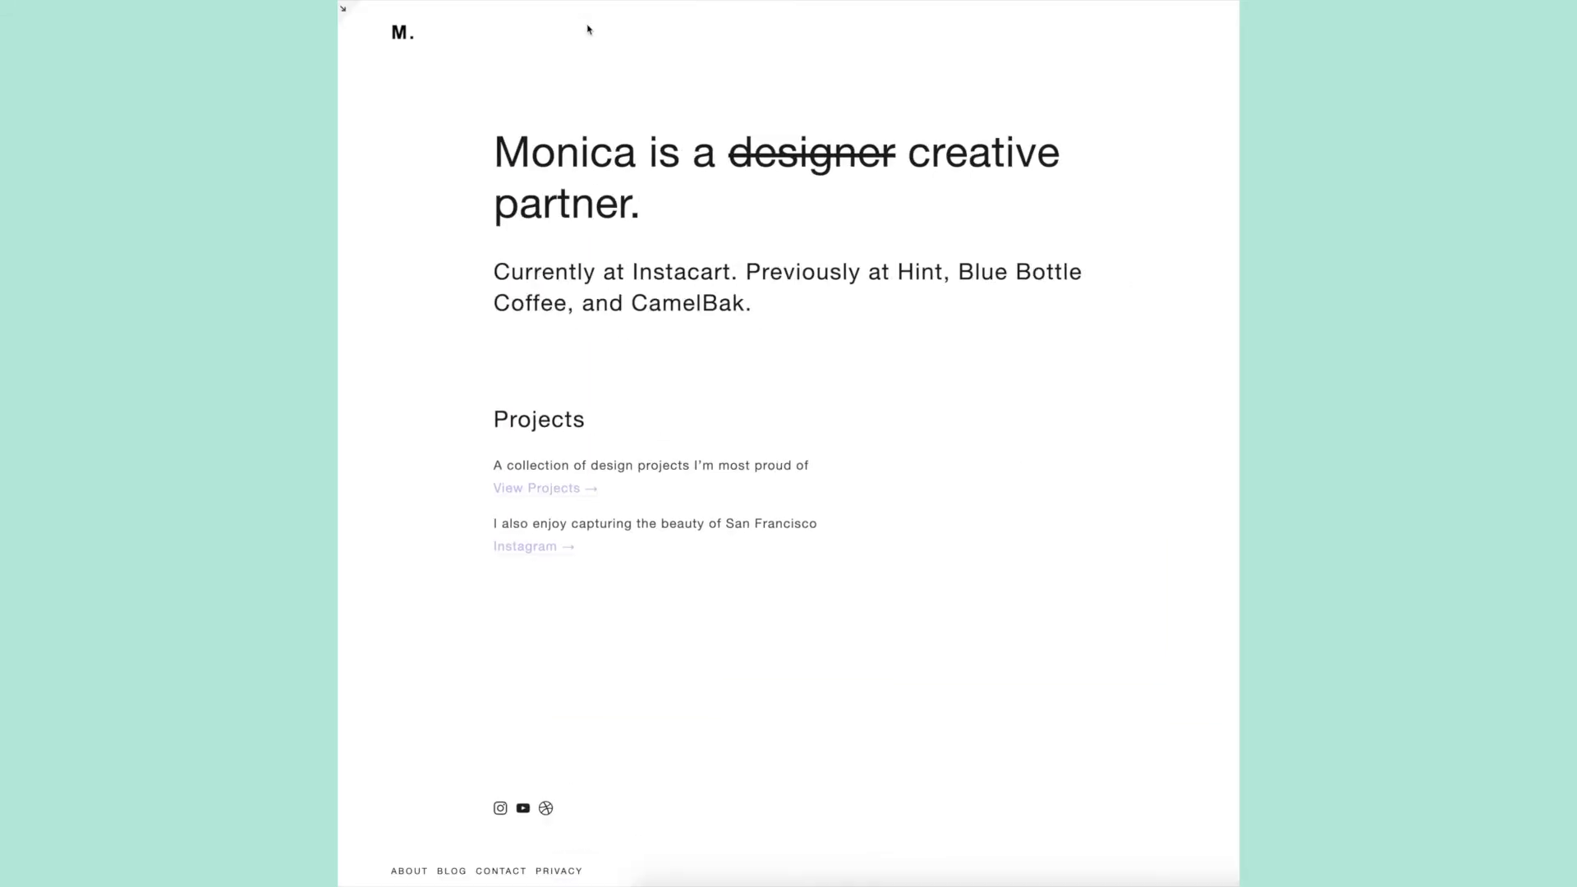
{"action": "scroll", "coordinate": [493, 405], "scroll_direction": "down", "scroll_amount": 1}
{"action": "scroll", "coordinate": [483, 405], "scroll_direction": "up", "scroll_amount": 1}
{"action": "left_click", "coordinate": [345, 15]}
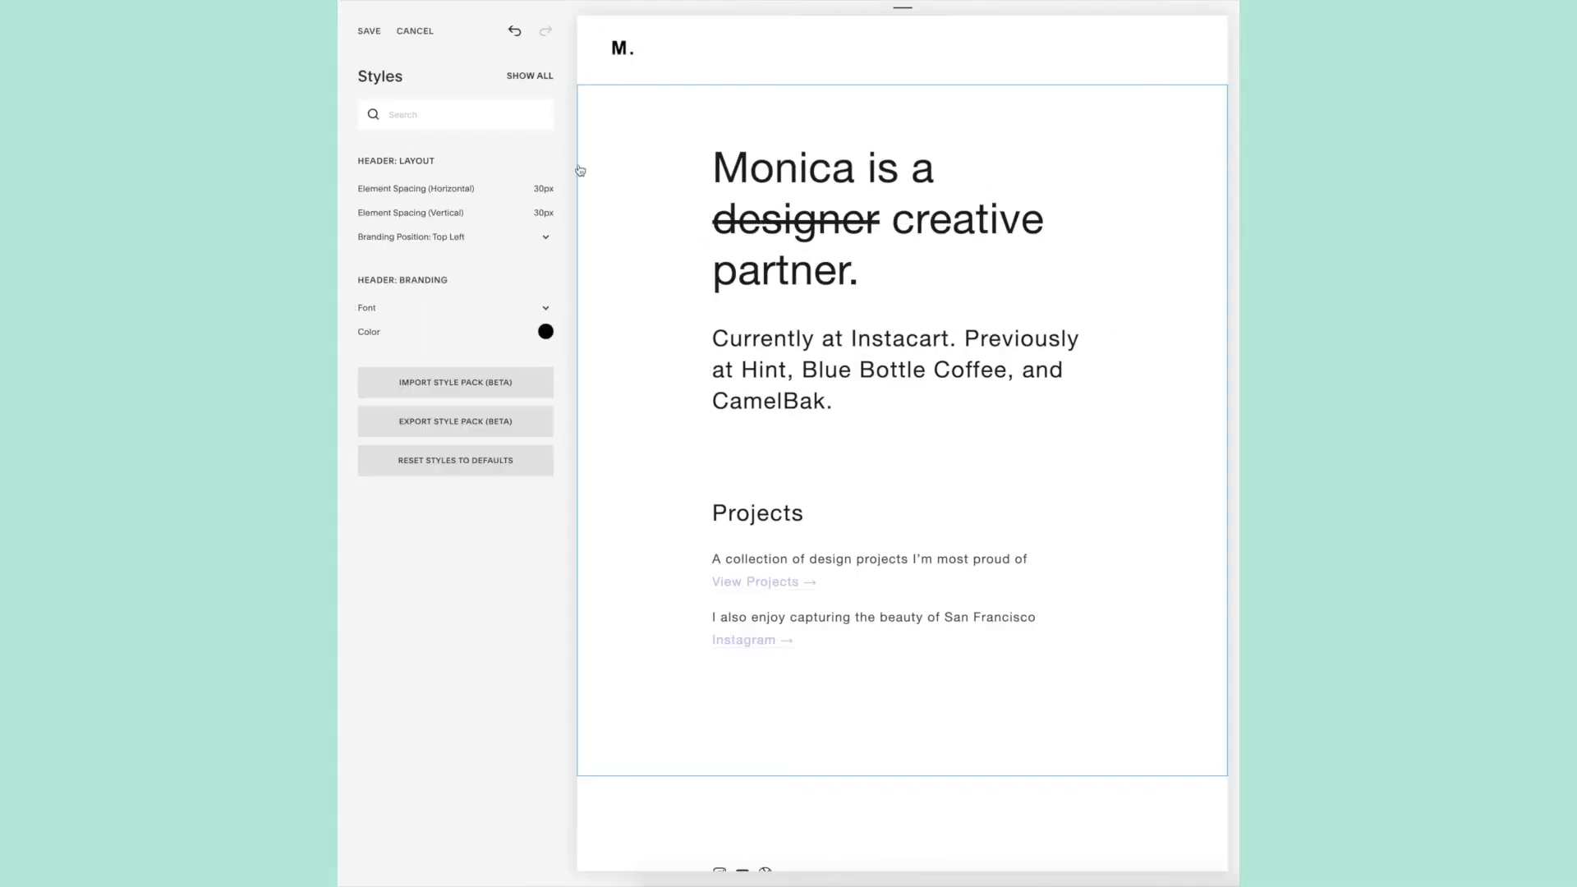
{"action": "scroll", "coordinate": [476, 359], "scroll_direction": "down", "scroll_amount": 3}
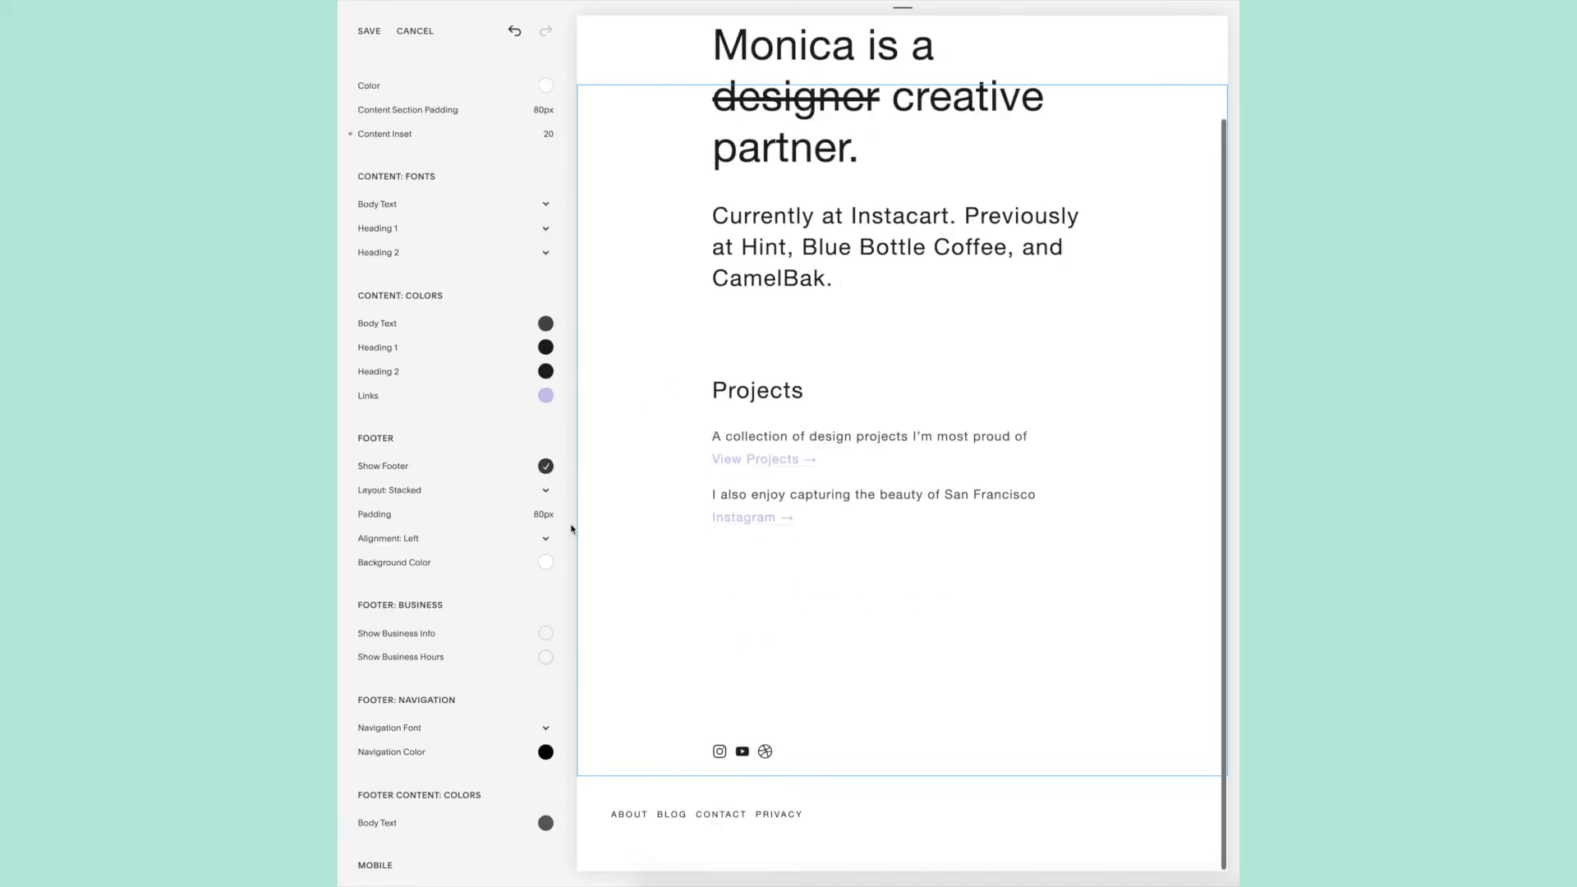
{"action": "left_click", "coordinate": [368, 31]}
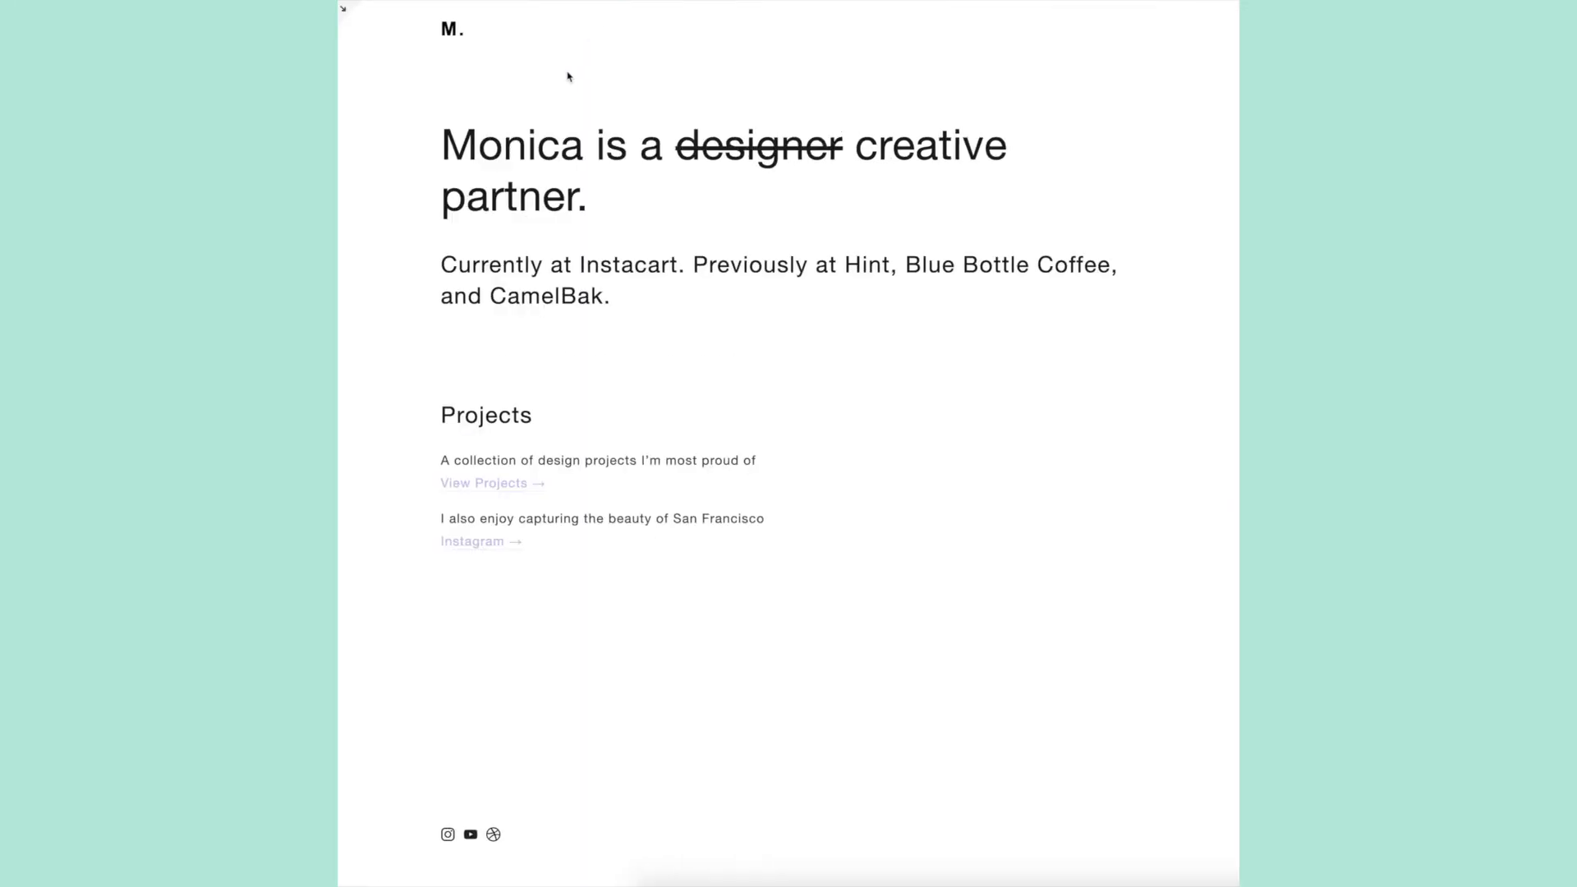
Raise the header top padding to 40px and set the footer padding to 0px
{"action": "left_click", "coordinate": [345, 14]}
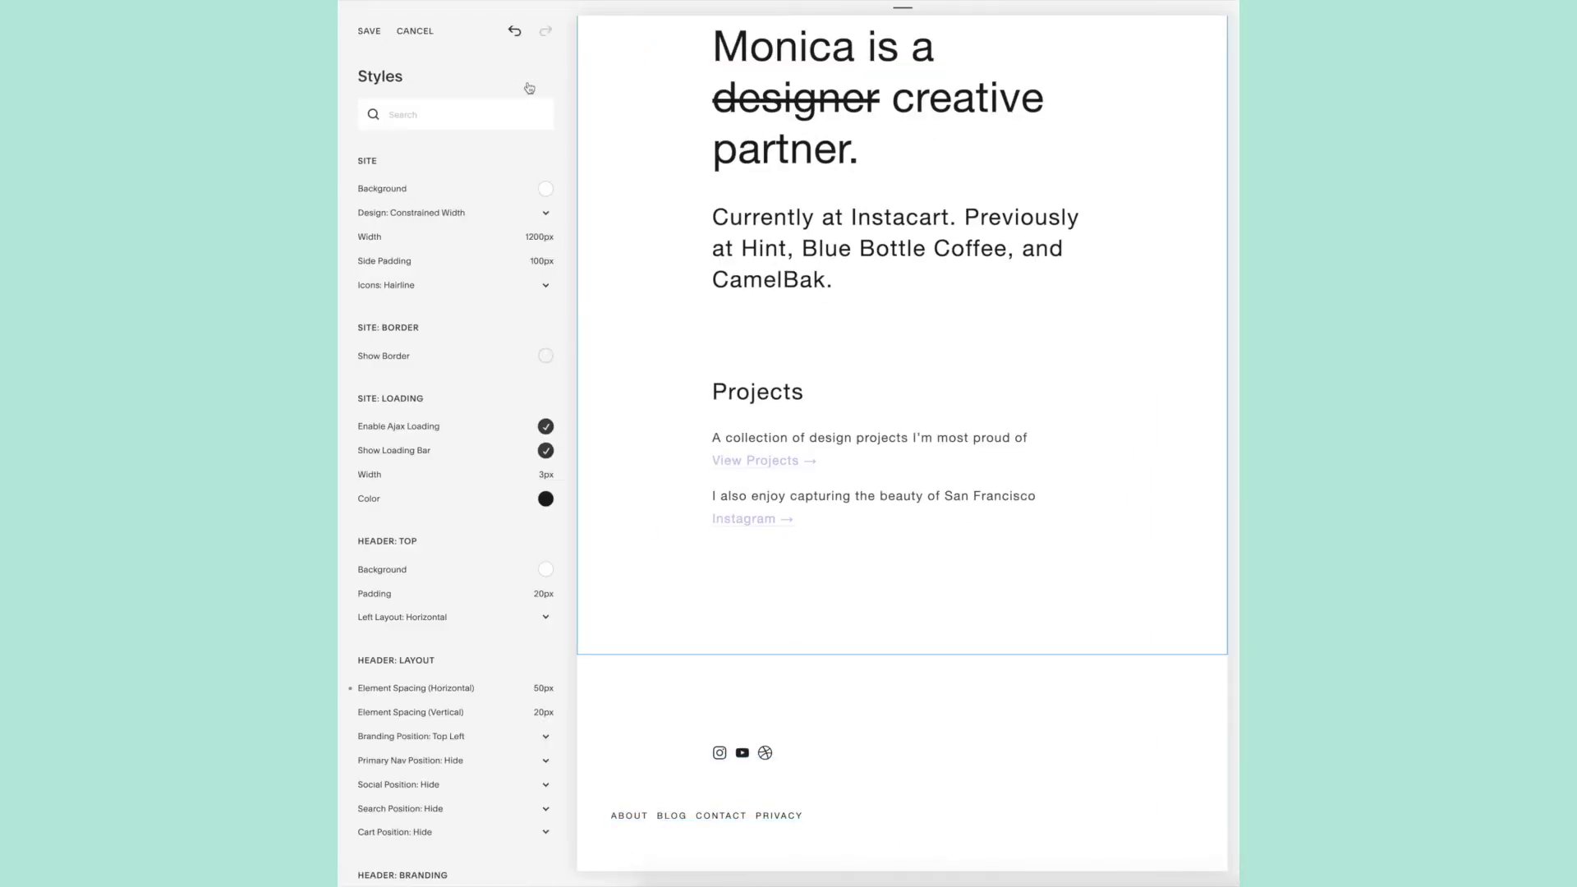
{"action": "scroll", "coordinate": [444, 497], "scroll_direction": "up", "scroll_amount": 1}
{"action": "mouse_move", "coordinate": [534, 291]}
{"action": "scroll", "coordinate": [541, 292], "scroll_direction": "down", "scroll_amount": 15}
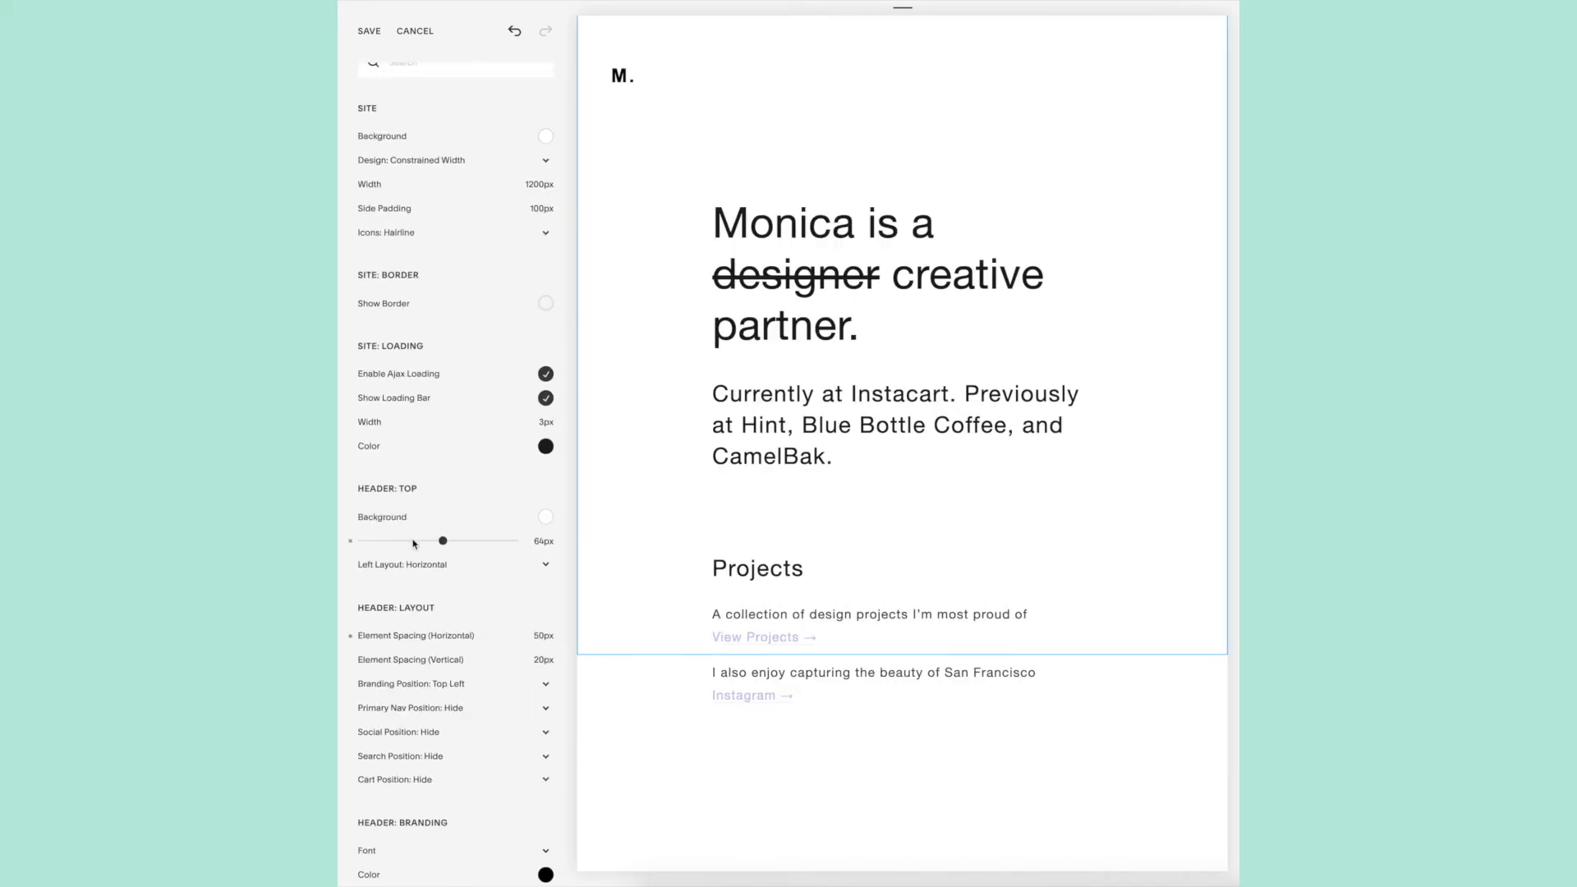
{"action": "left_click", "coordinate": [414, 543]}
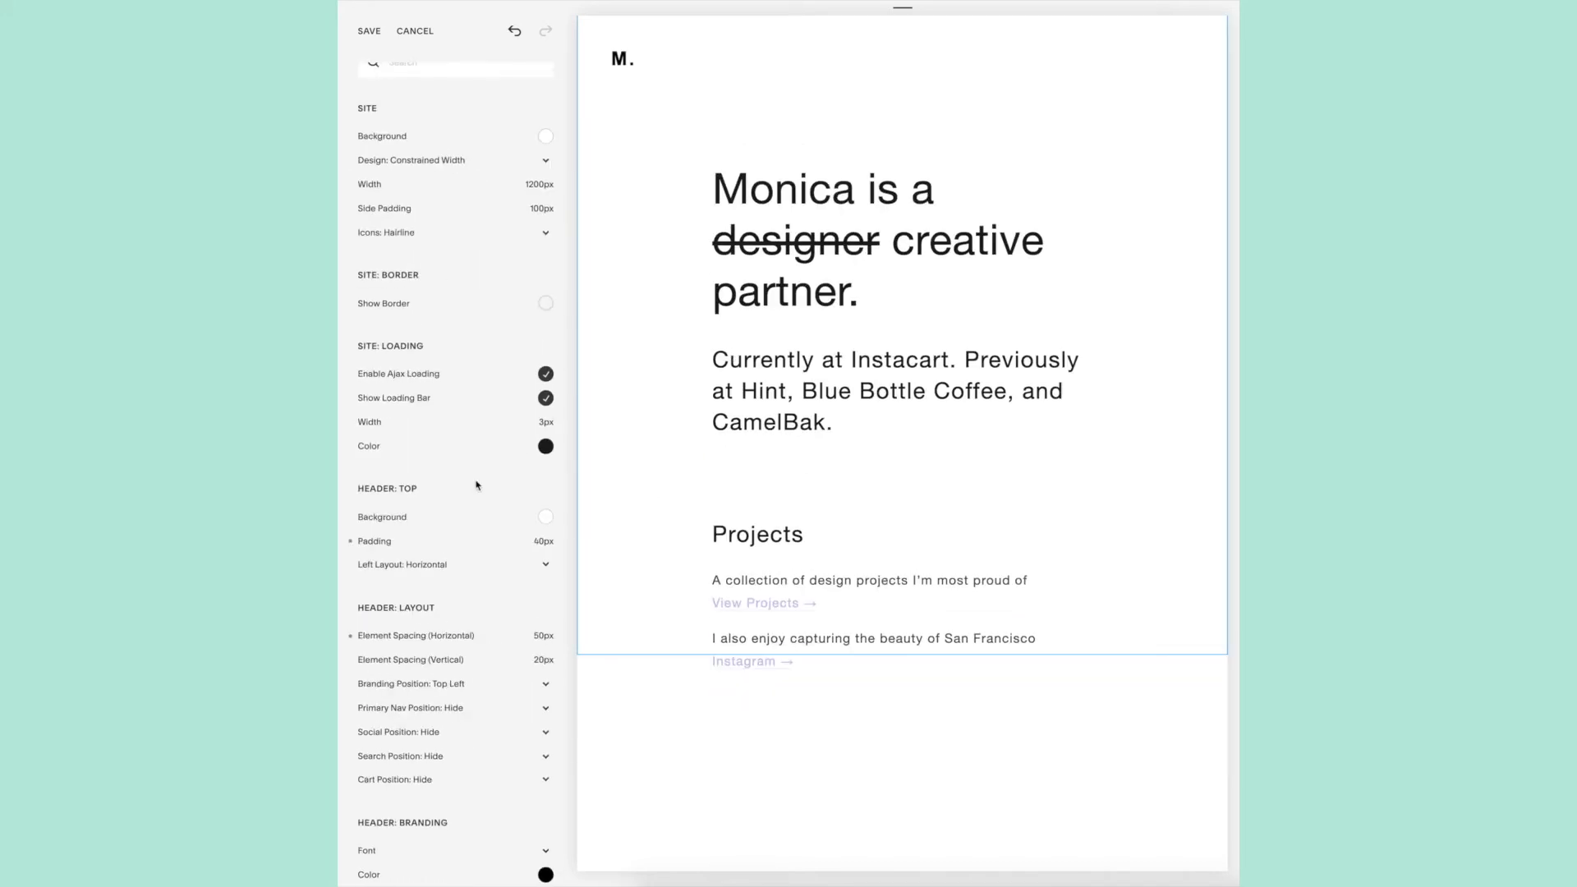
{"action": "scroll", "coordinate": [443, 509], "scroll_direction": "down", "scroll_amount": 10}
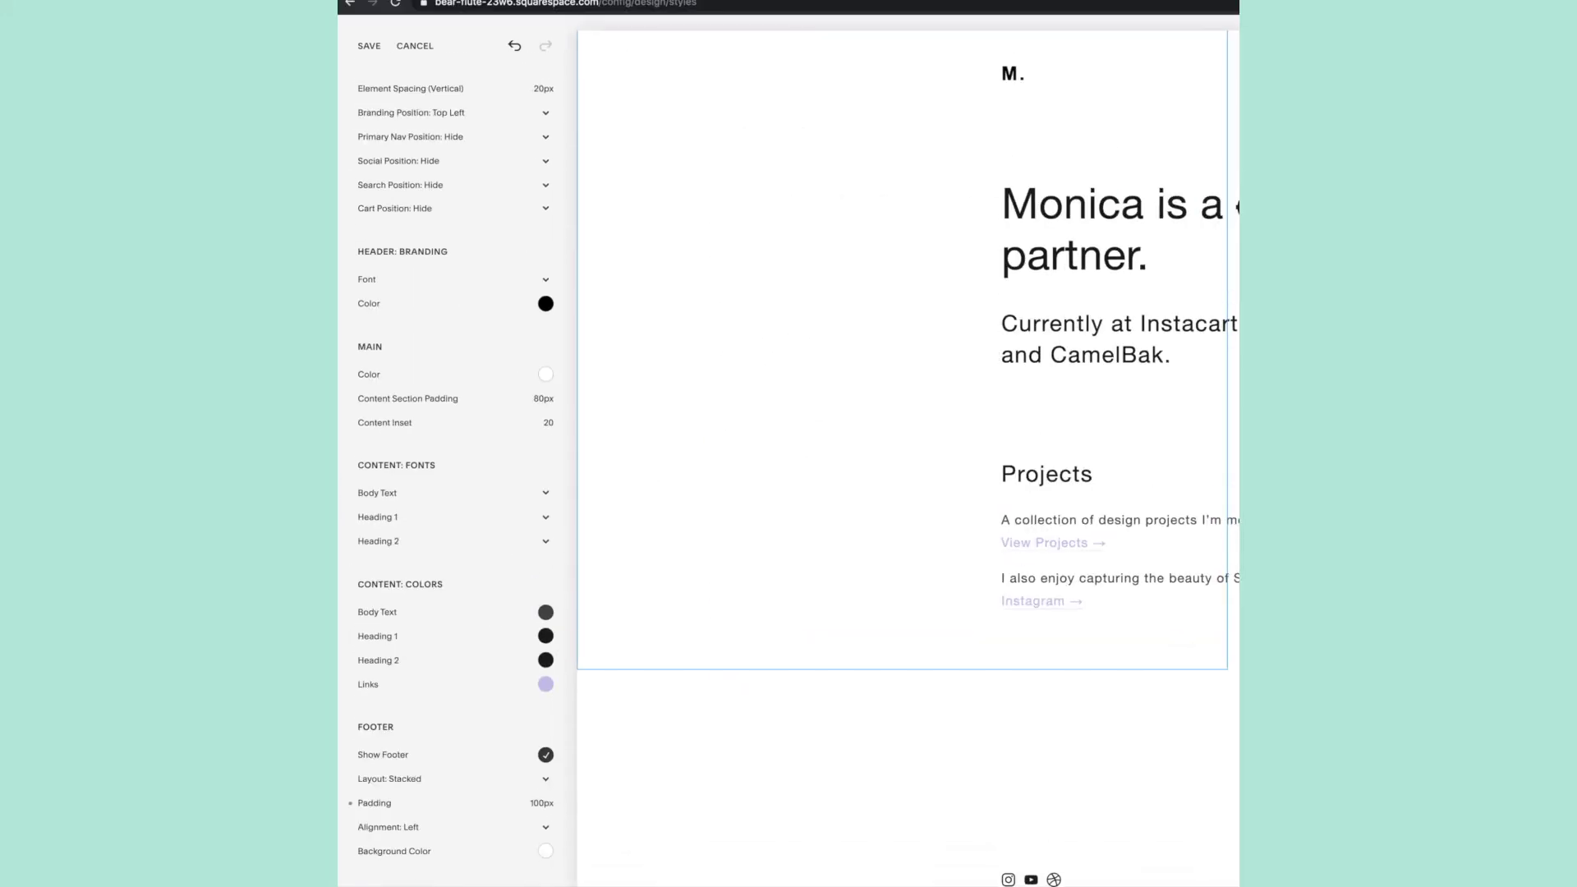
{"action": "scroll", "coordinate": [528, 528], "scroll_direction": "down", "scroll_amount": 5}
{"action": "scroll", "coordinate": [520, 499], "scroll_direction": "up", "scroll_amount": 6}
{"action": "left_click_drag", "start_coordinate": [514, 500], "coordinate": [423, 499]}
{"action": "scroll", "coordinate": [447, 392], "scroll_direction": "down", "scroll_amount": 2}
{"action": "scroll", "coordinate": [448, 392], "scroll_direction": "down", "scroll_amount": 1}
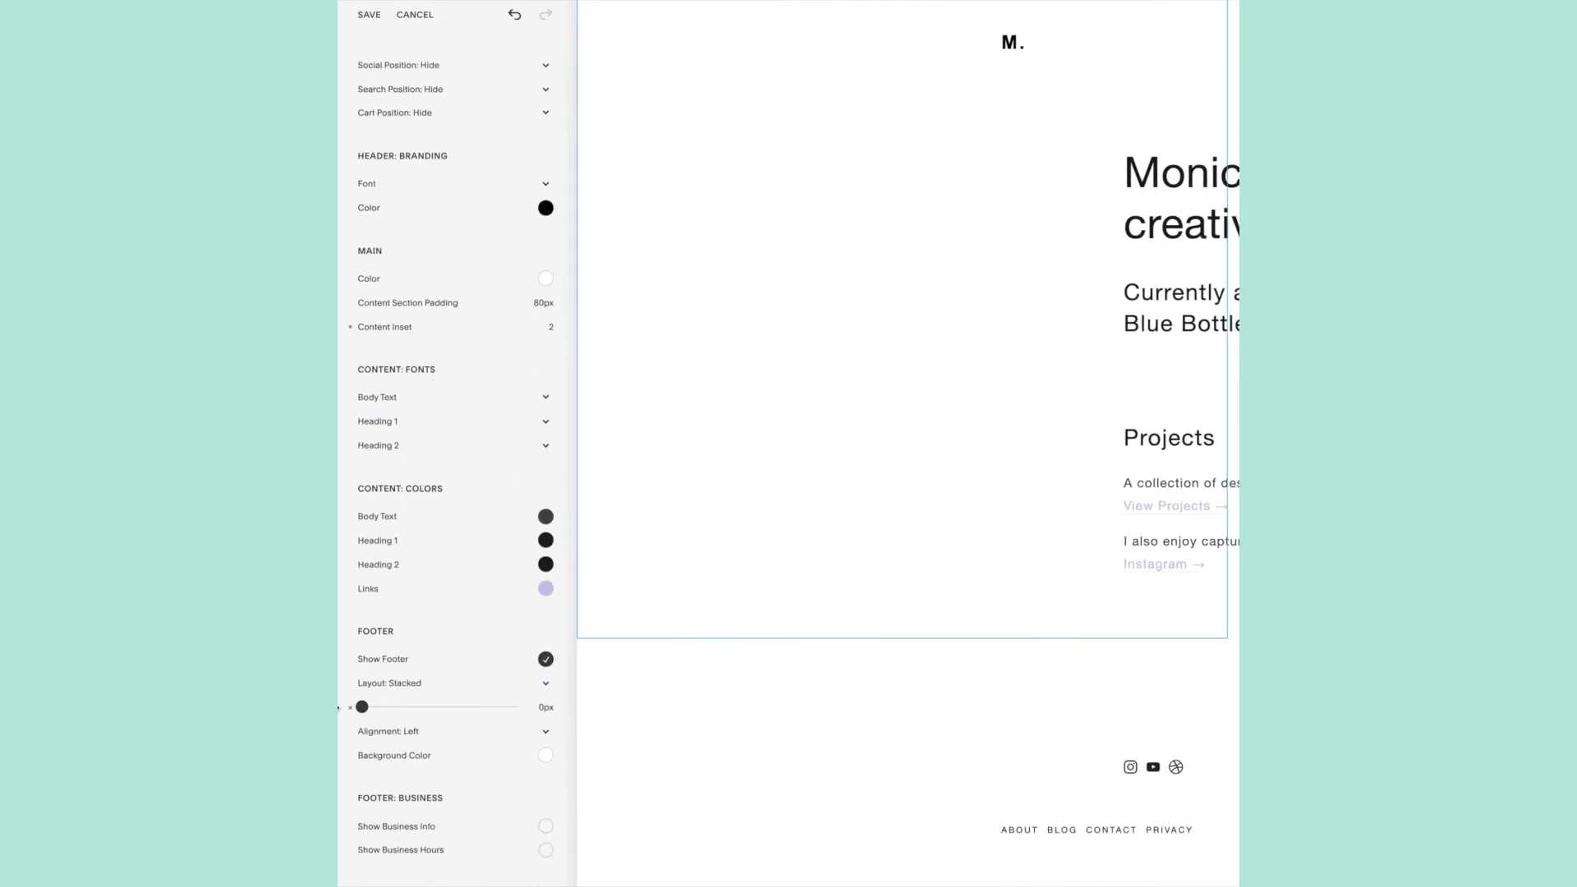
{"action": "scroll", "coordinate": [415, 704], "scroll_direction": "down", "scroll_amount": 5}
{"action": "scroll", "coordinate": [415, 703], "scroll_direction": "up", "scroll_amount": 13}
Filter the styles by 'social' and save the Bottom Left social icon position
{"action": "left_click", "coordinate": [939, 88]}
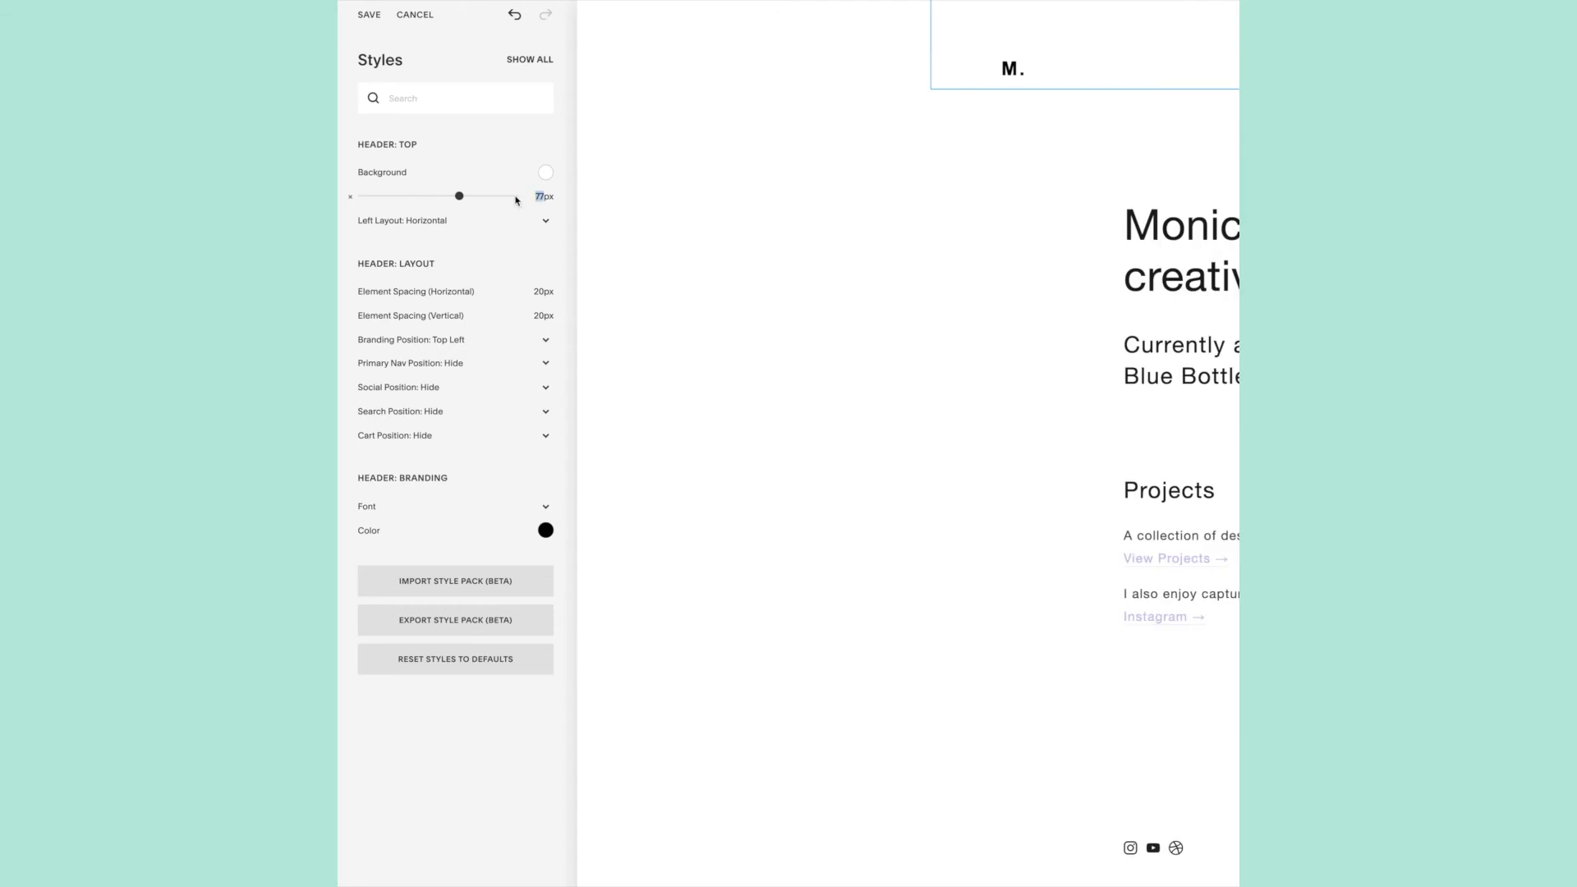
{"action": "left_click", "coordinate": [443, 98]}
{"action": "type", "text": "social"}
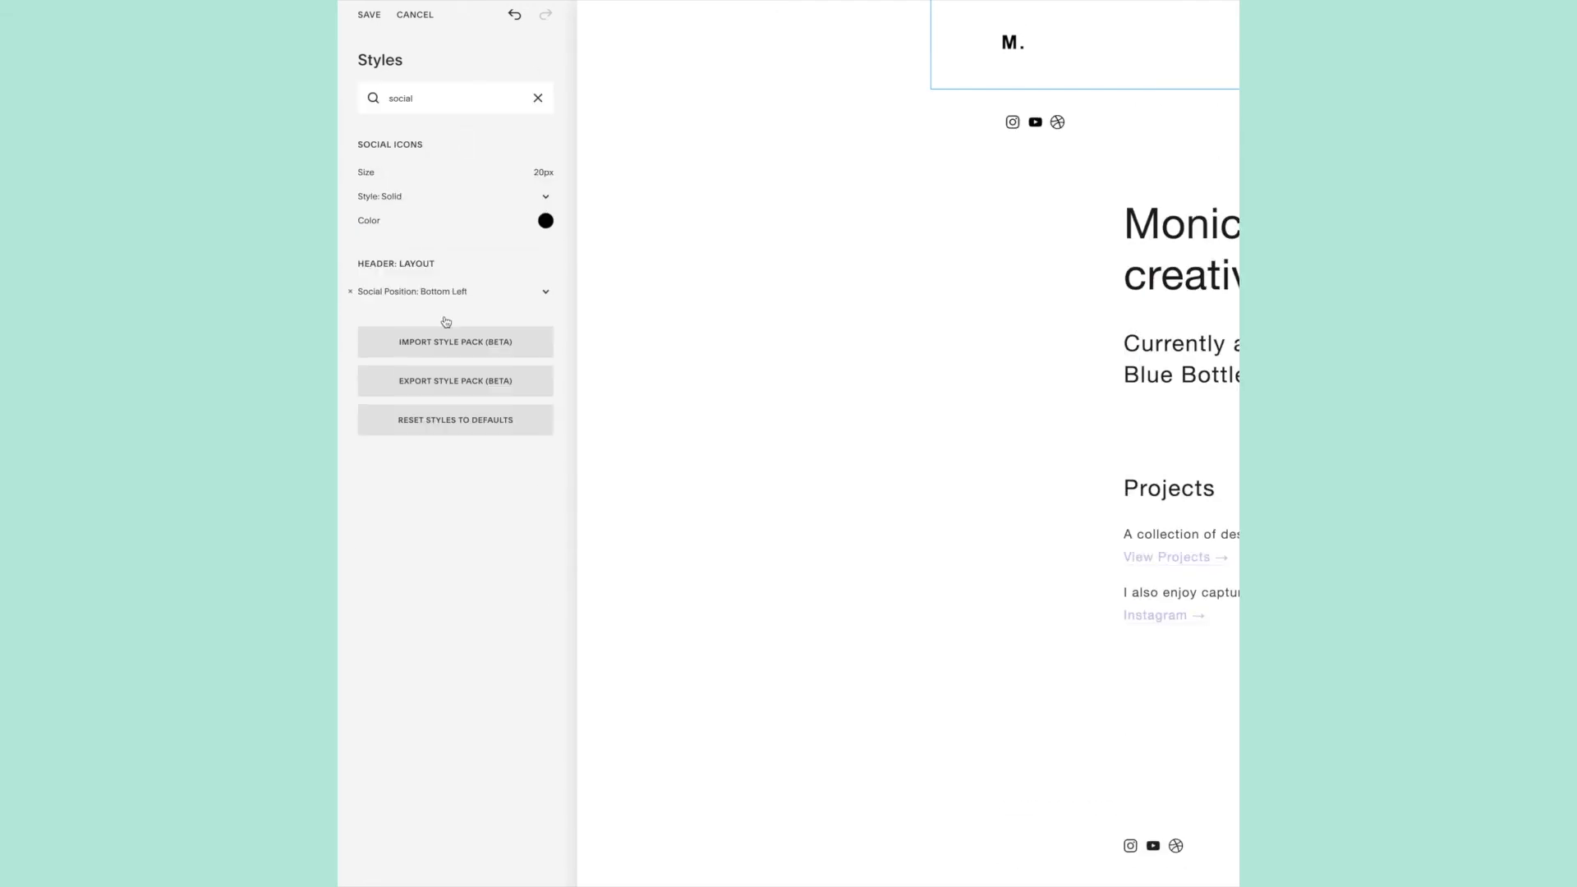
{"action": "left_click", "coordinate": [369, 16]}
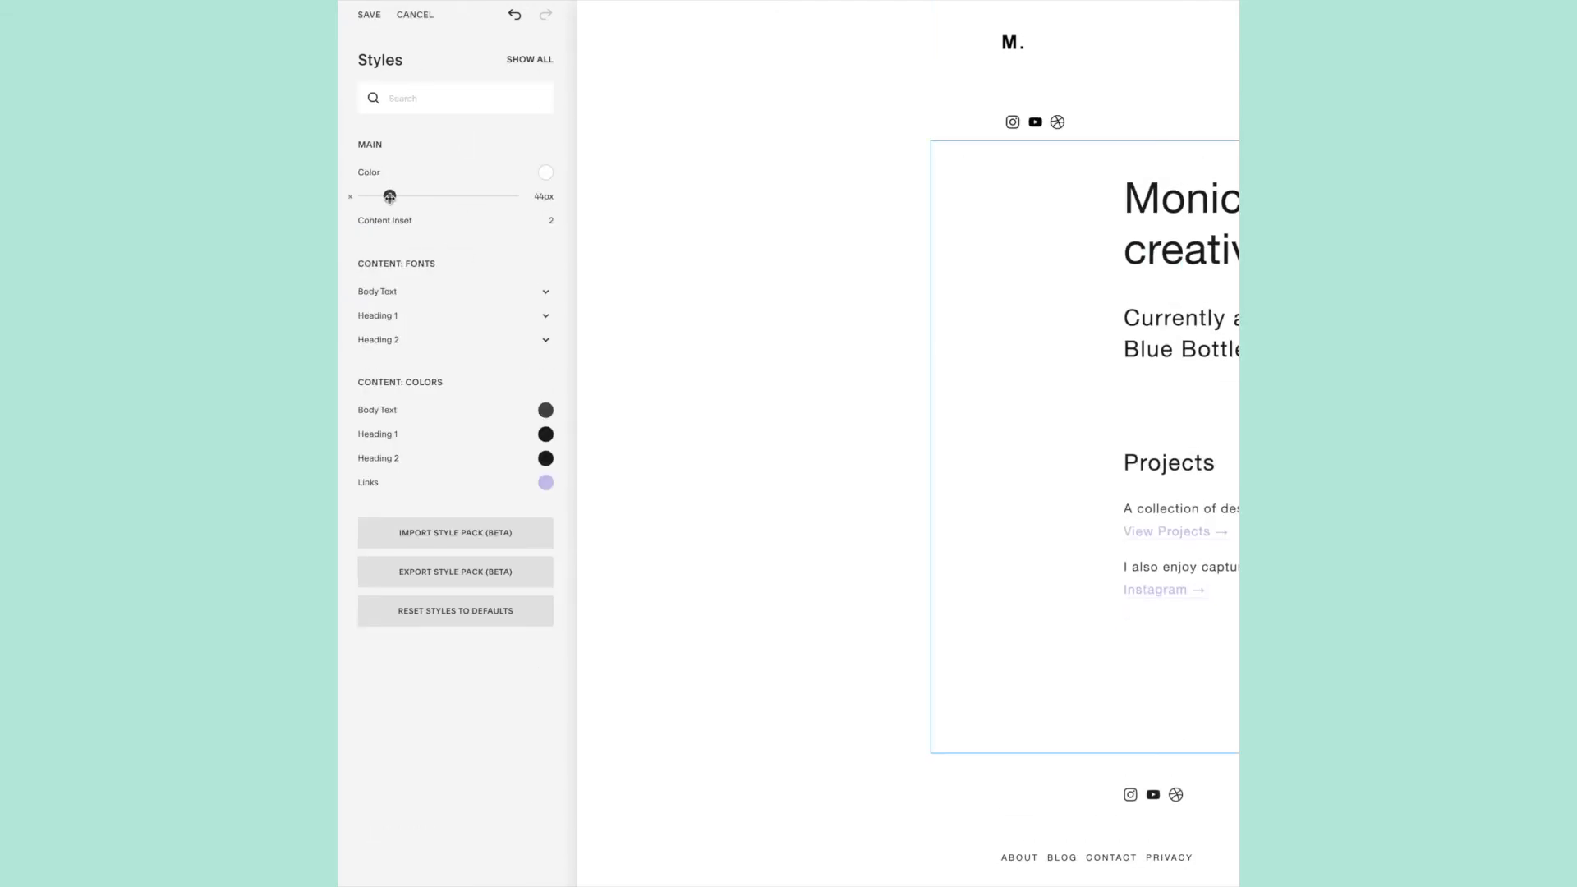
Set the header bottom padding to 23px and close the style settings
{"action": "left_click", "coordinate": [1000, 100]}
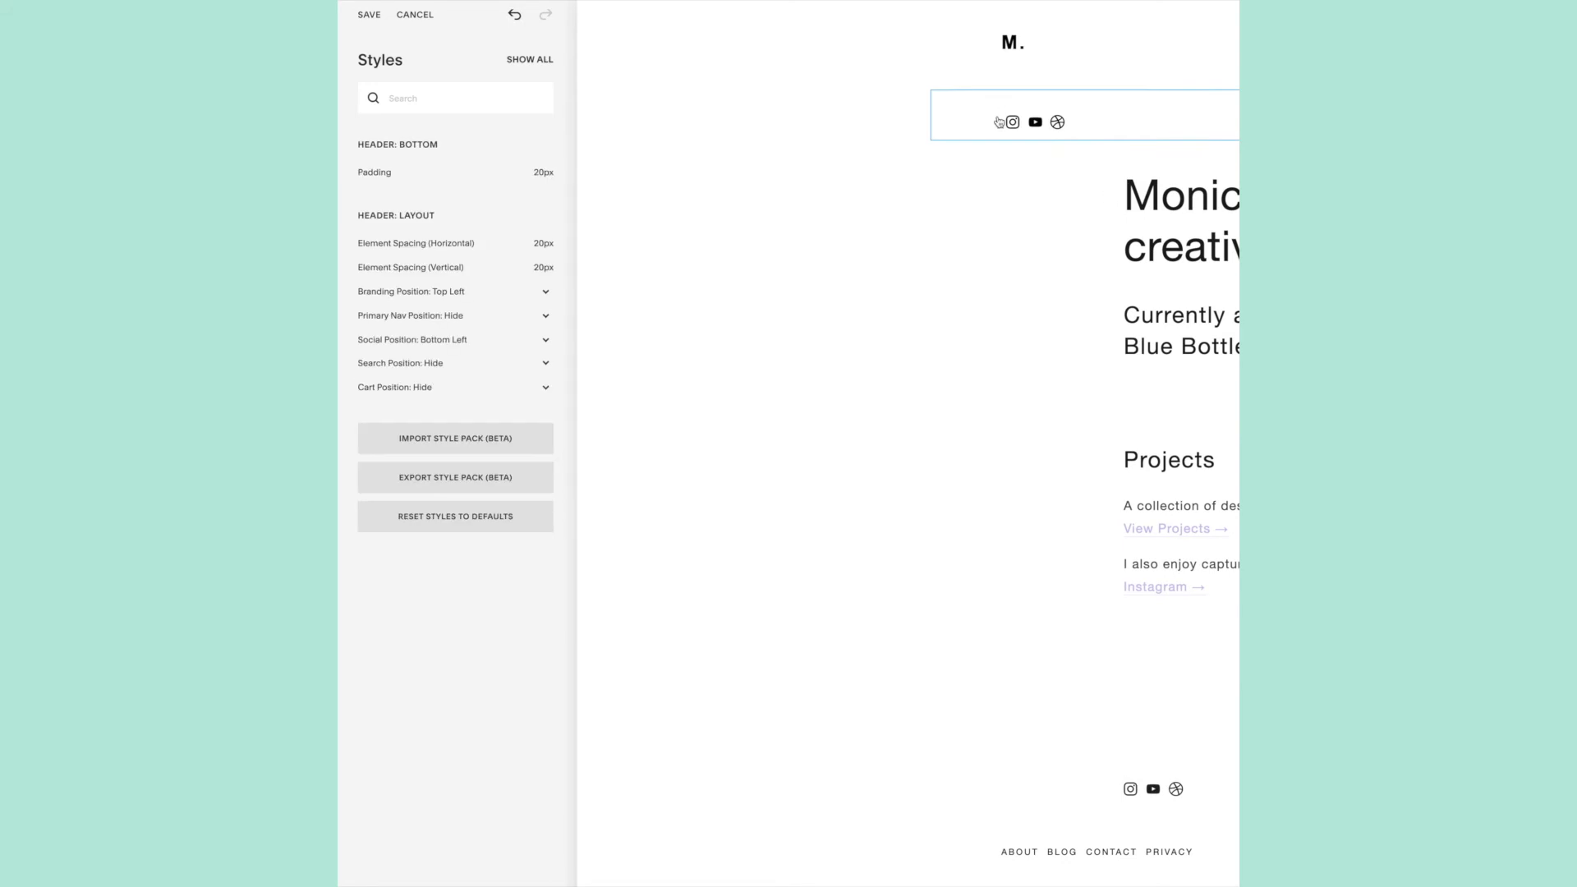
{"action": "left_click", "coordinate": [387, 171]}
{"action": "left_click_drag", "start_coordinate": [387, 172], "coordinate": [391, 172]}
{"action": "left_click", "coordinate": [369, 14]}
{"action": "left_click", "coordinate": [711, 162]}
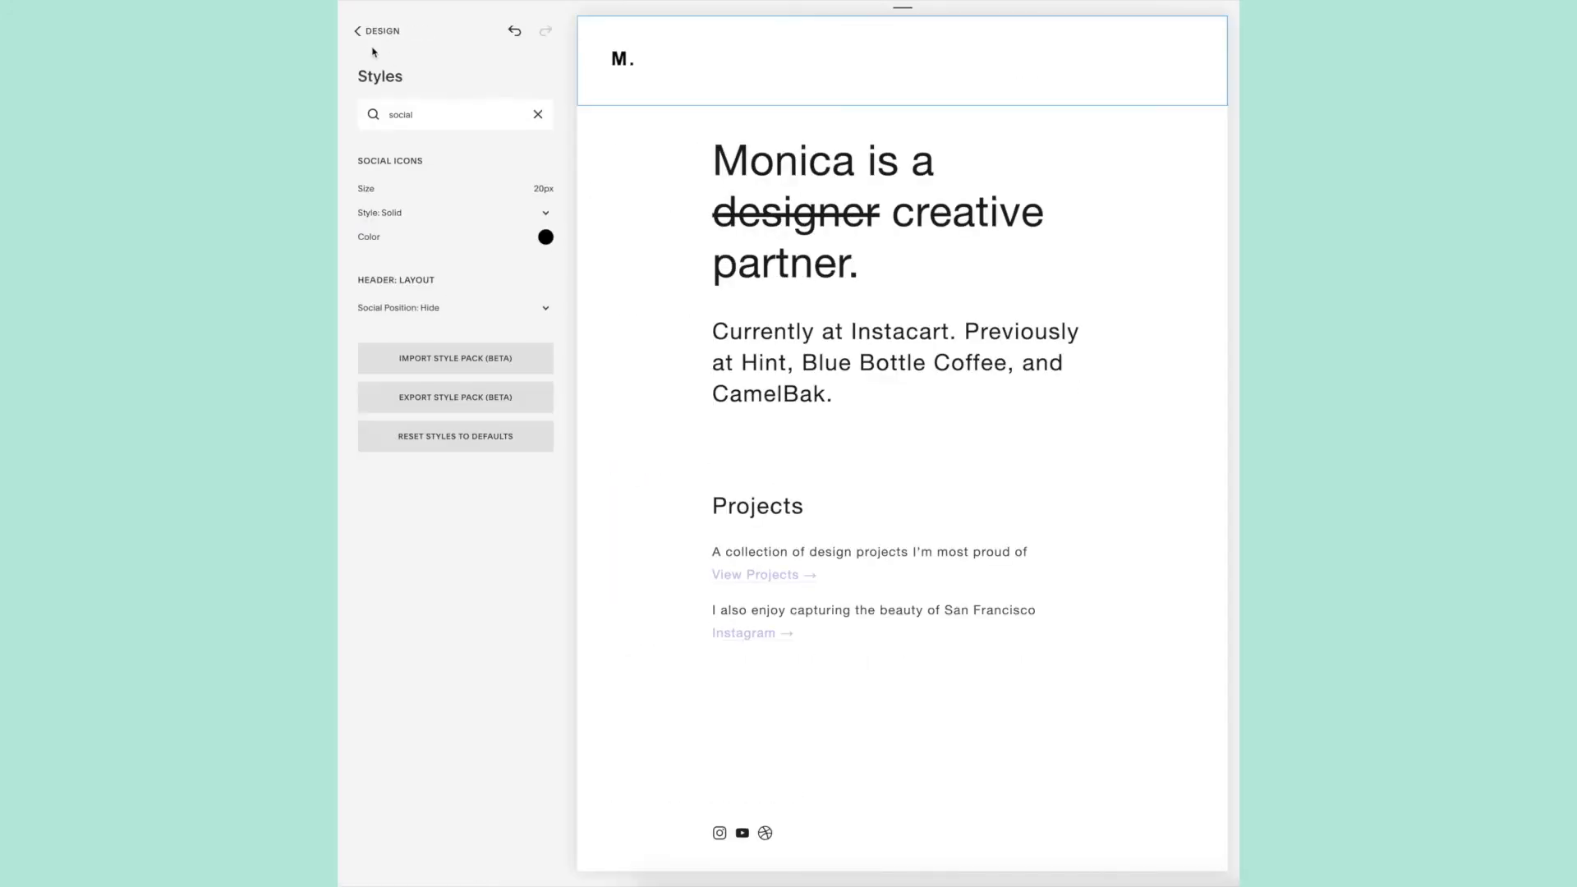
Exit the Design panel and scroll the published homepage down to the footer and back
{"action": "left_click", "coordinate": [584, 29]}
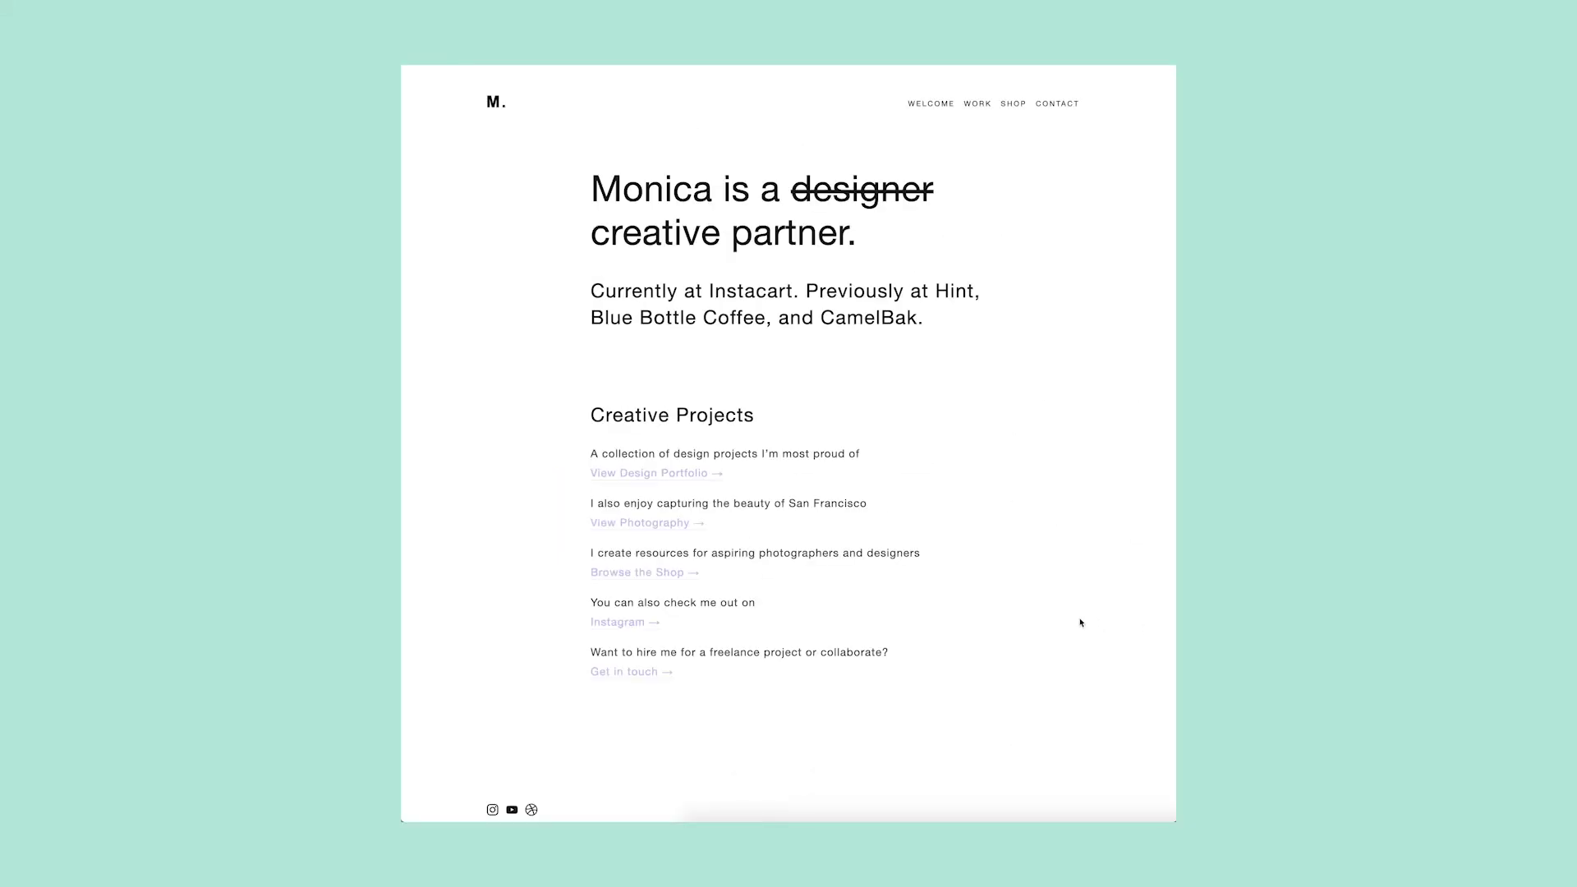
{"action": "scroll", "coordinate": [1080, 622], "scroll_direction": "down", "scroll_amount": 2}
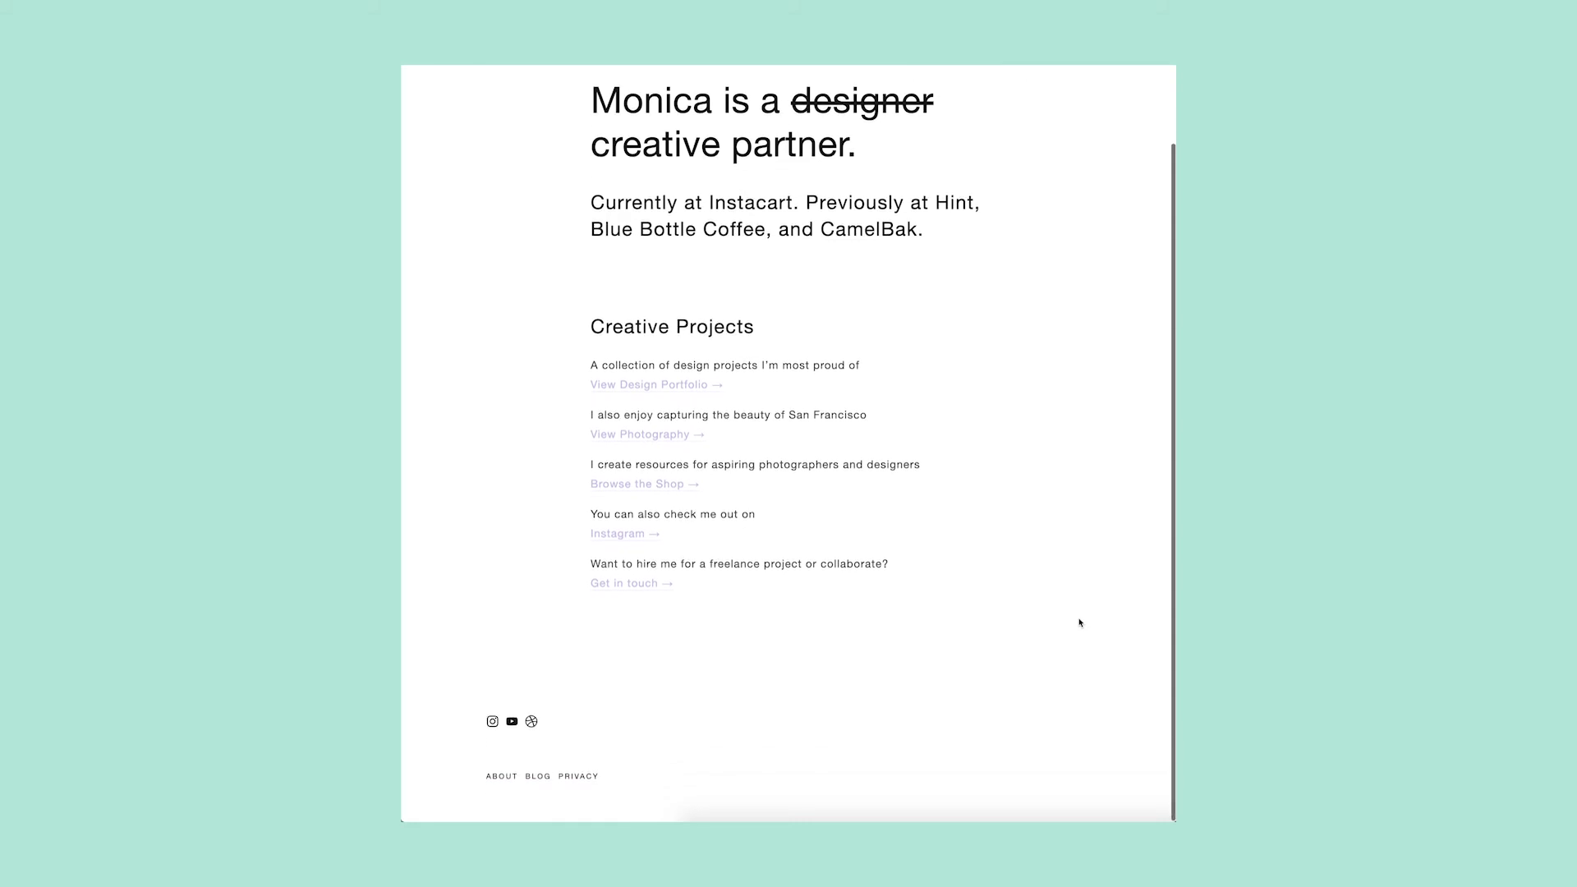
{"action": "scroll", "coordinate": [1079, 623], "scroll_direction": "up", "scroll_amount": 2}
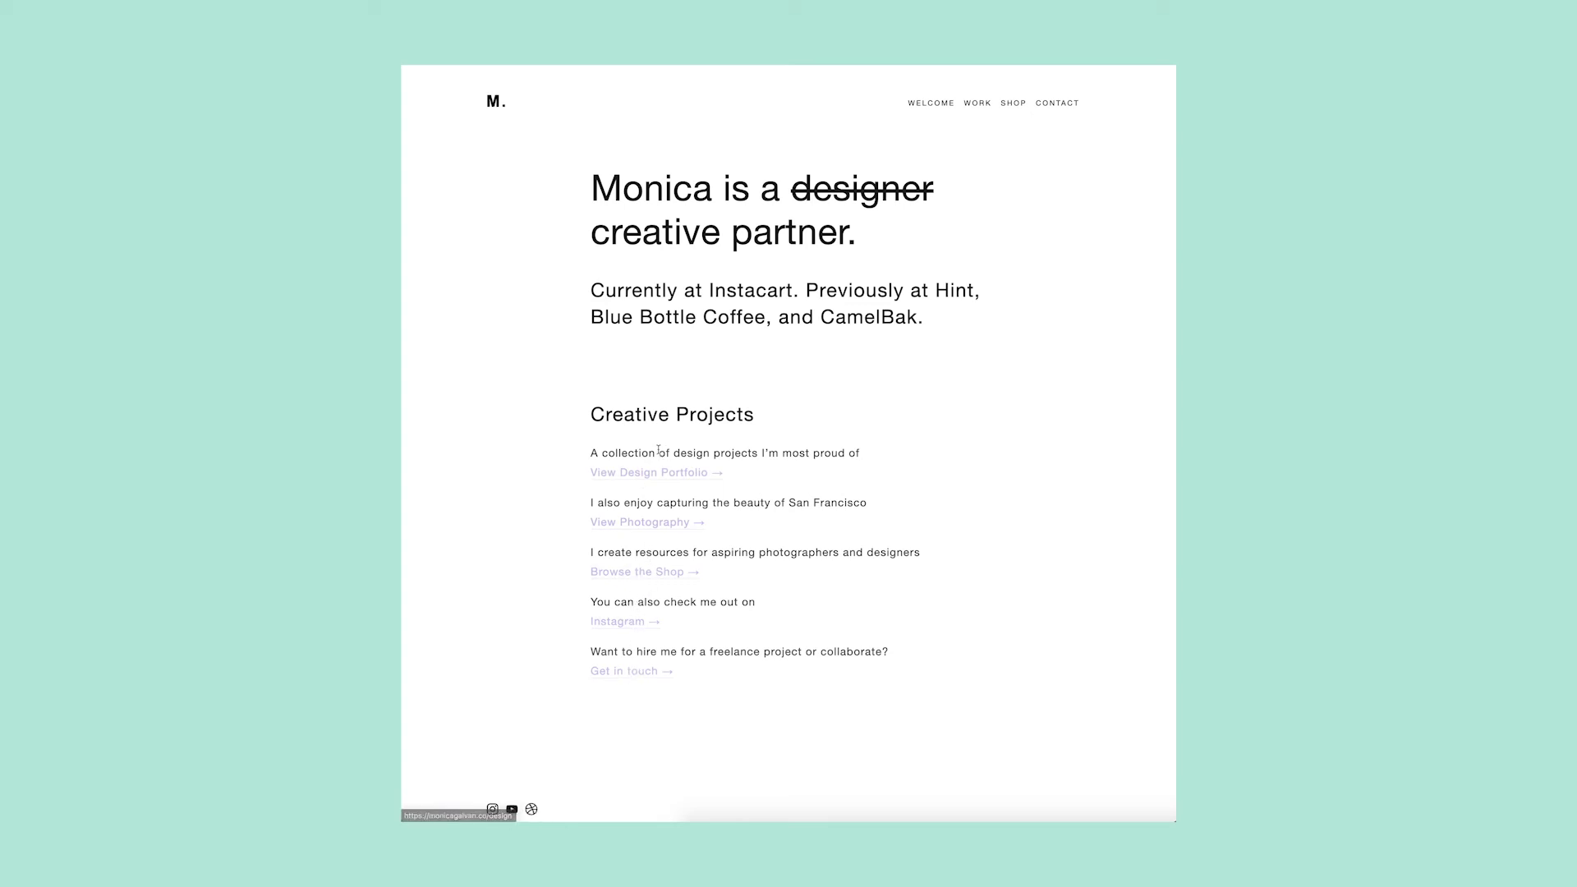
{"action": "left_click", "coordinate": [651, 473]}
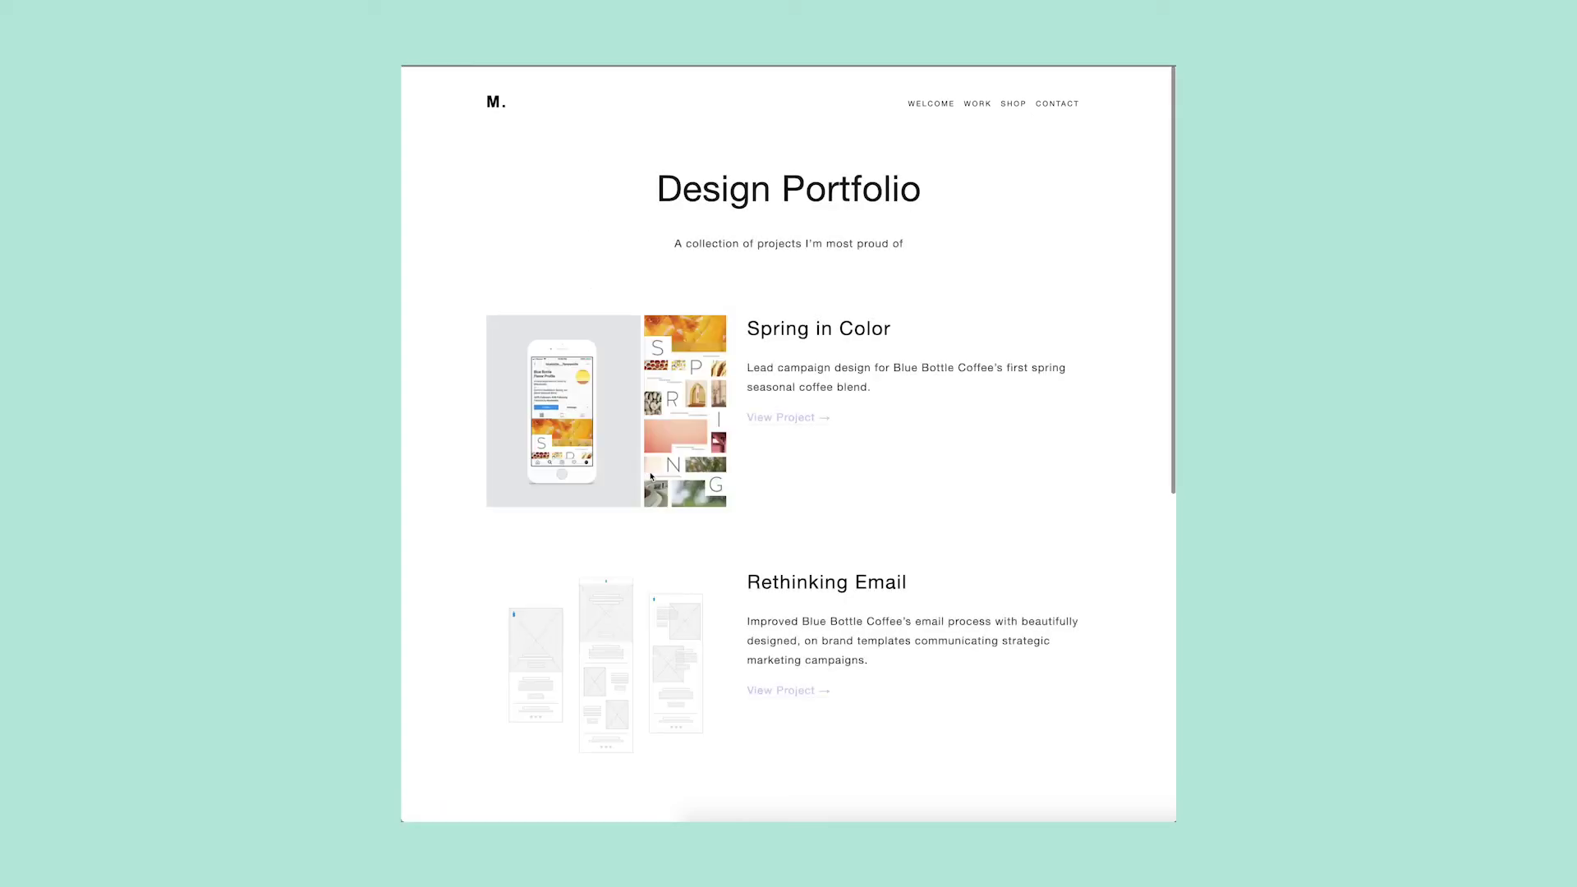
{"action": "scroll", "coordinate": [1036, 490], "scroll_direction": "down", "scroll_amount": 5}
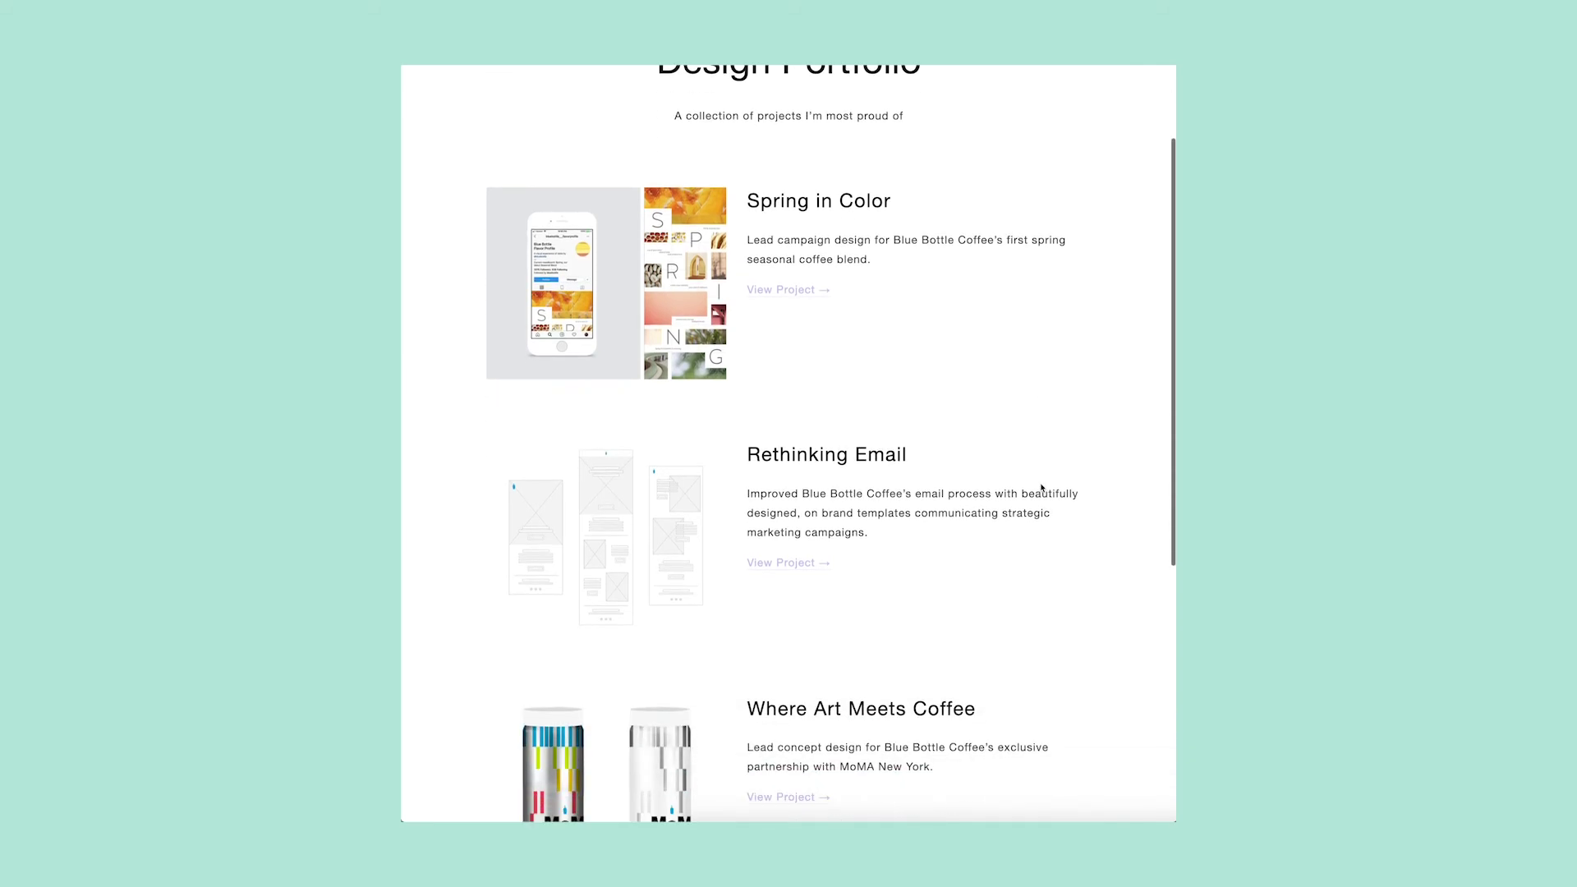
{"action": "scroll", "coordinate": [1042, 488], "scroll_direction": "down", "scroll_amount": 3}
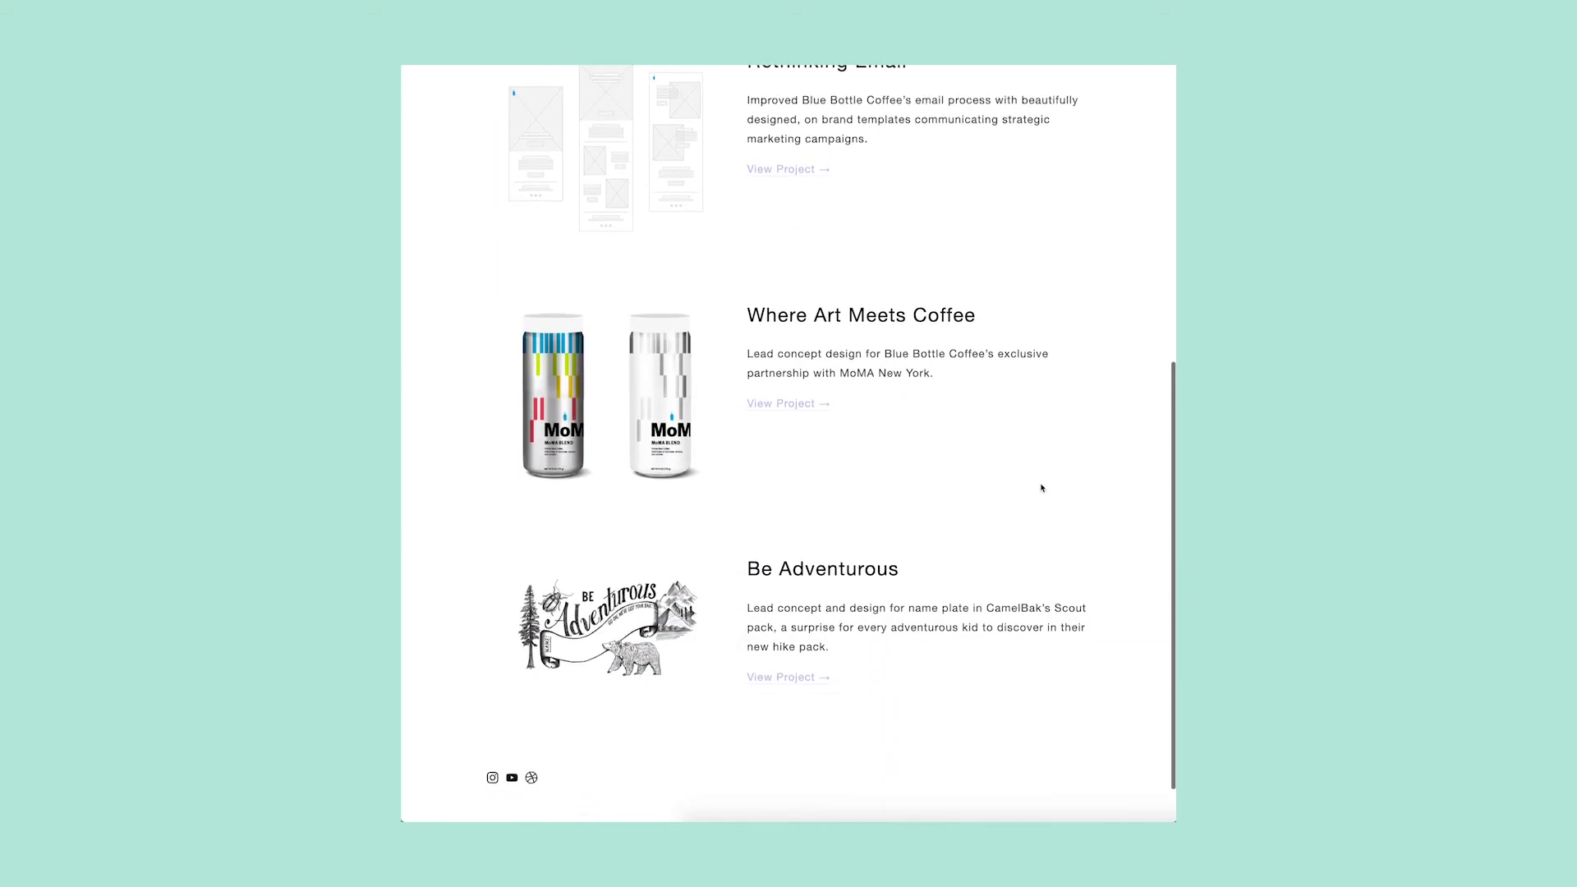
{"action": "scroll", "coordinate": [1041, 488], "scroll_direction": "up", "scroll_amount": 7}
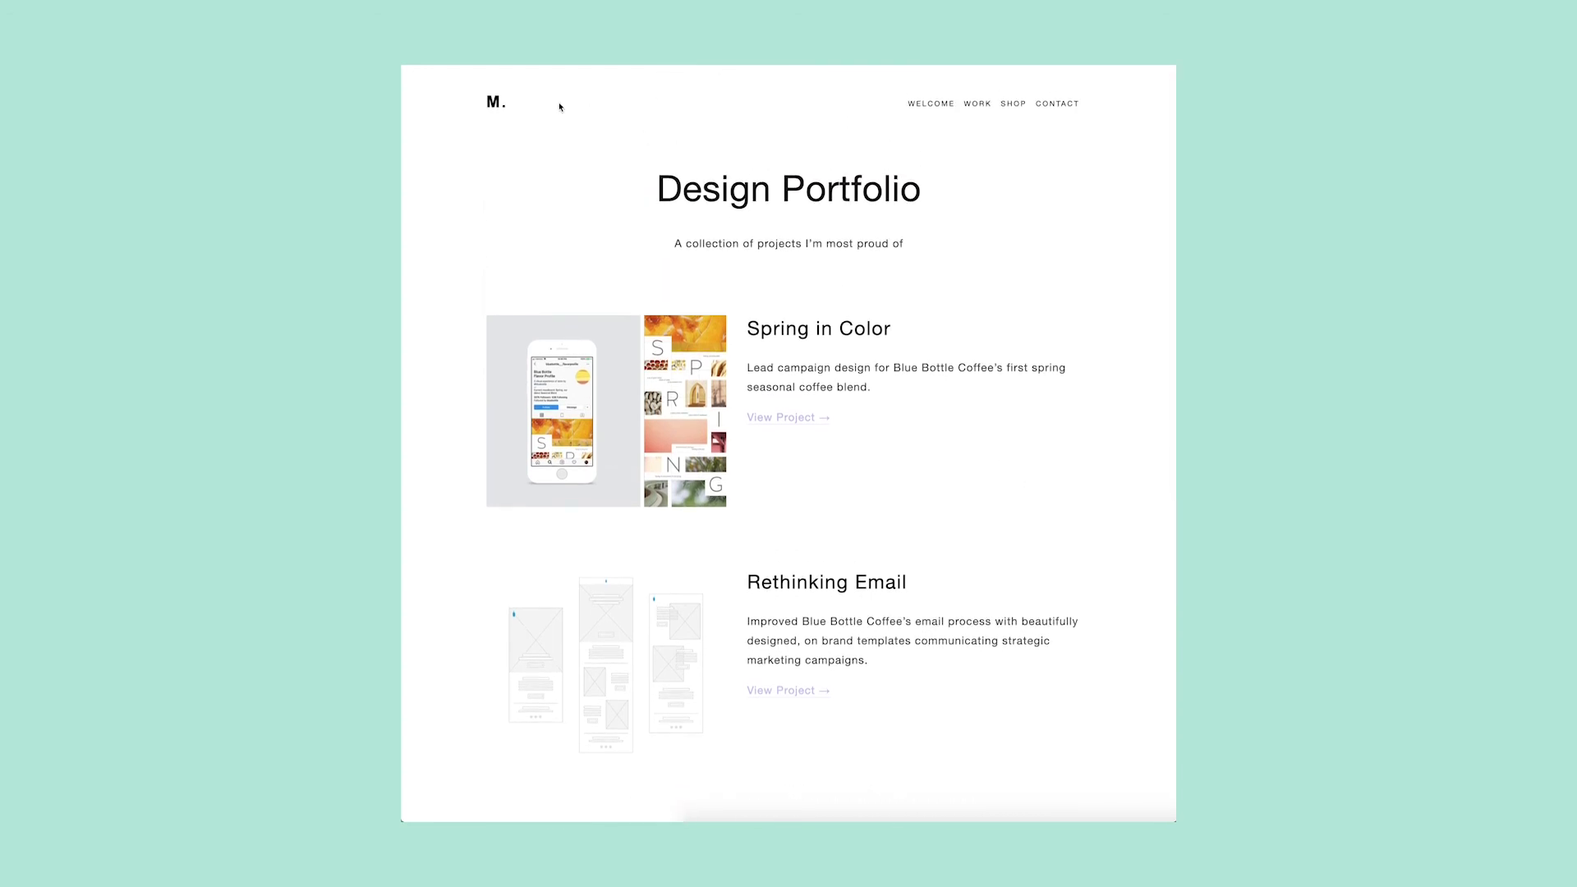
{"action": "left_click", "coordinate": [495, 102]}
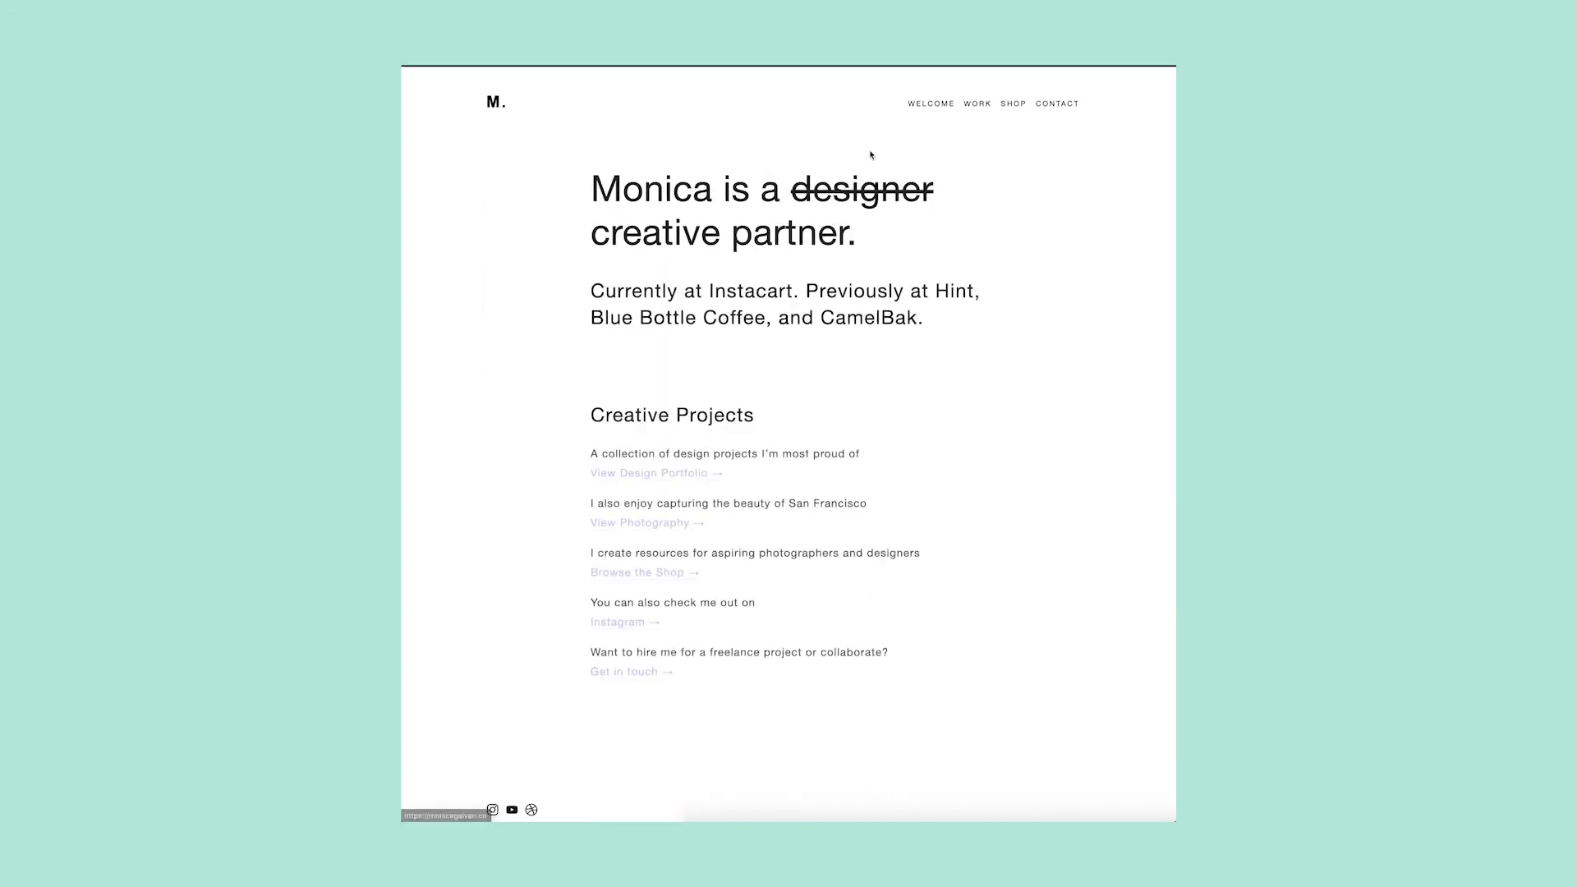
{"action": "left_click", "coordinate": [657, 530]}
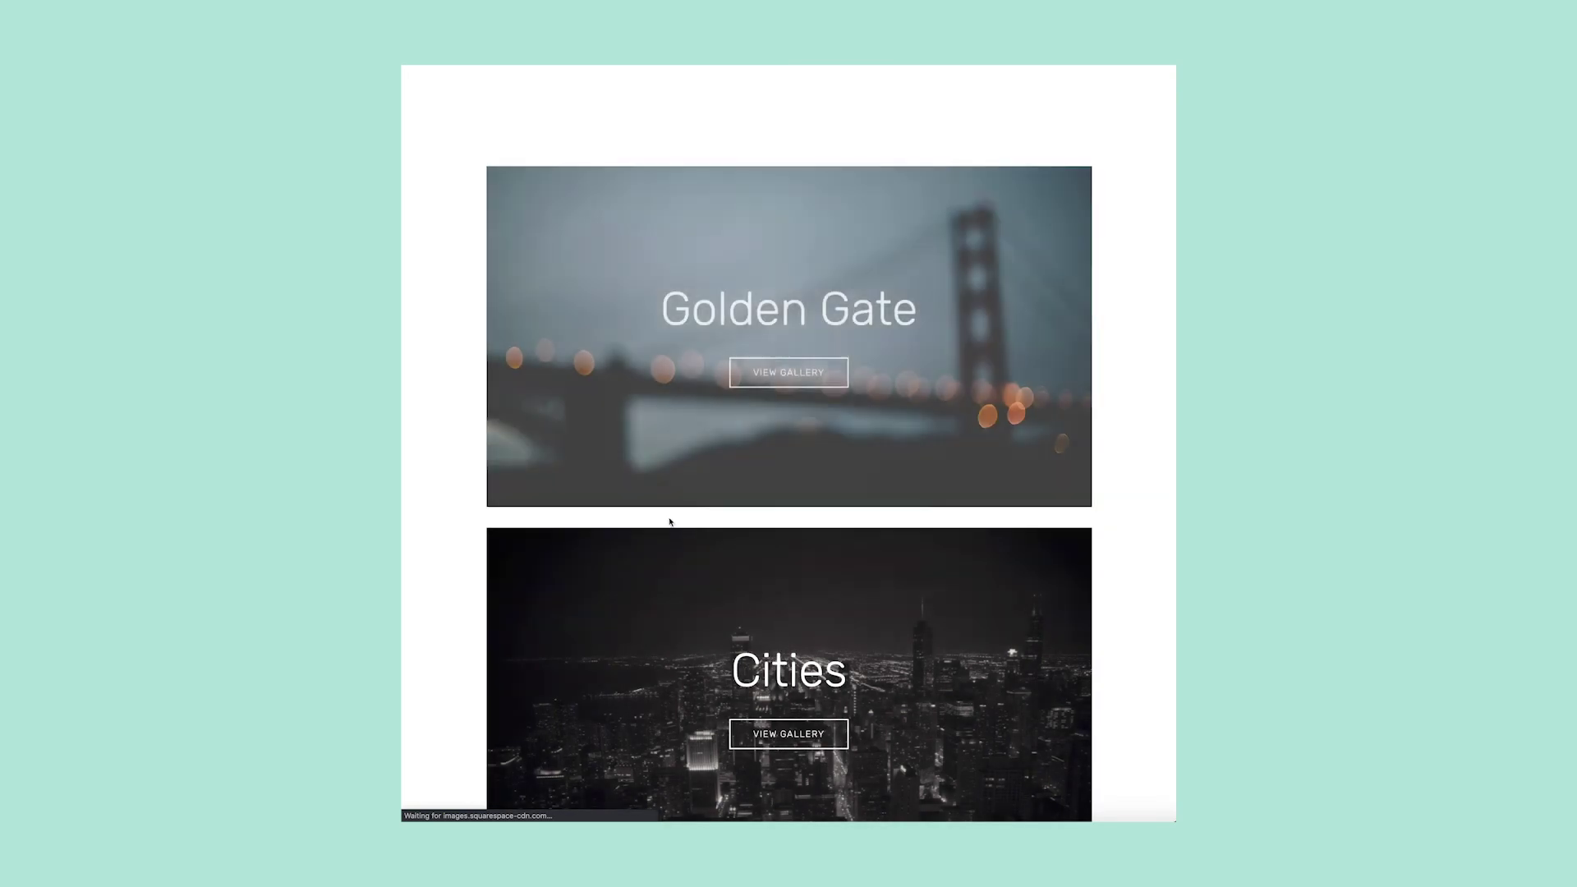
{"action": "scroll", "coordinate": [1101, 511], "scroll_direction": "down", "scroll_amount": 5}
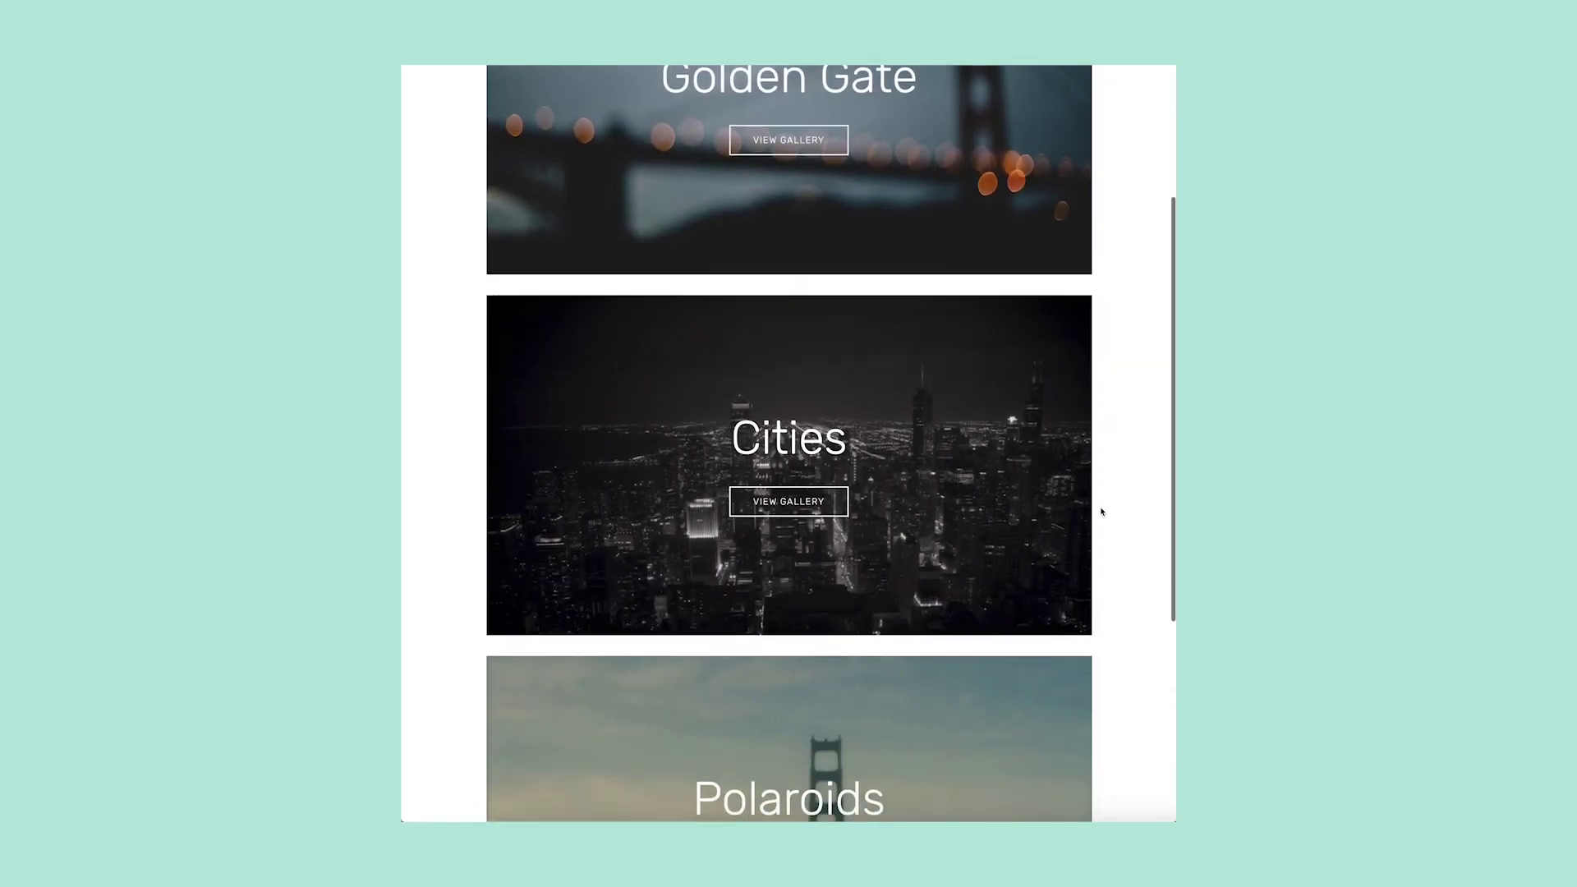
{"action": "scroll", "coordinate": [1101, 511], "scroll_direction": "down", "scroll_amount": 3}
{"action": "scroll", "coordinate": [1102, 511], "scroll_direction": "up", "scroll_amount": 7}
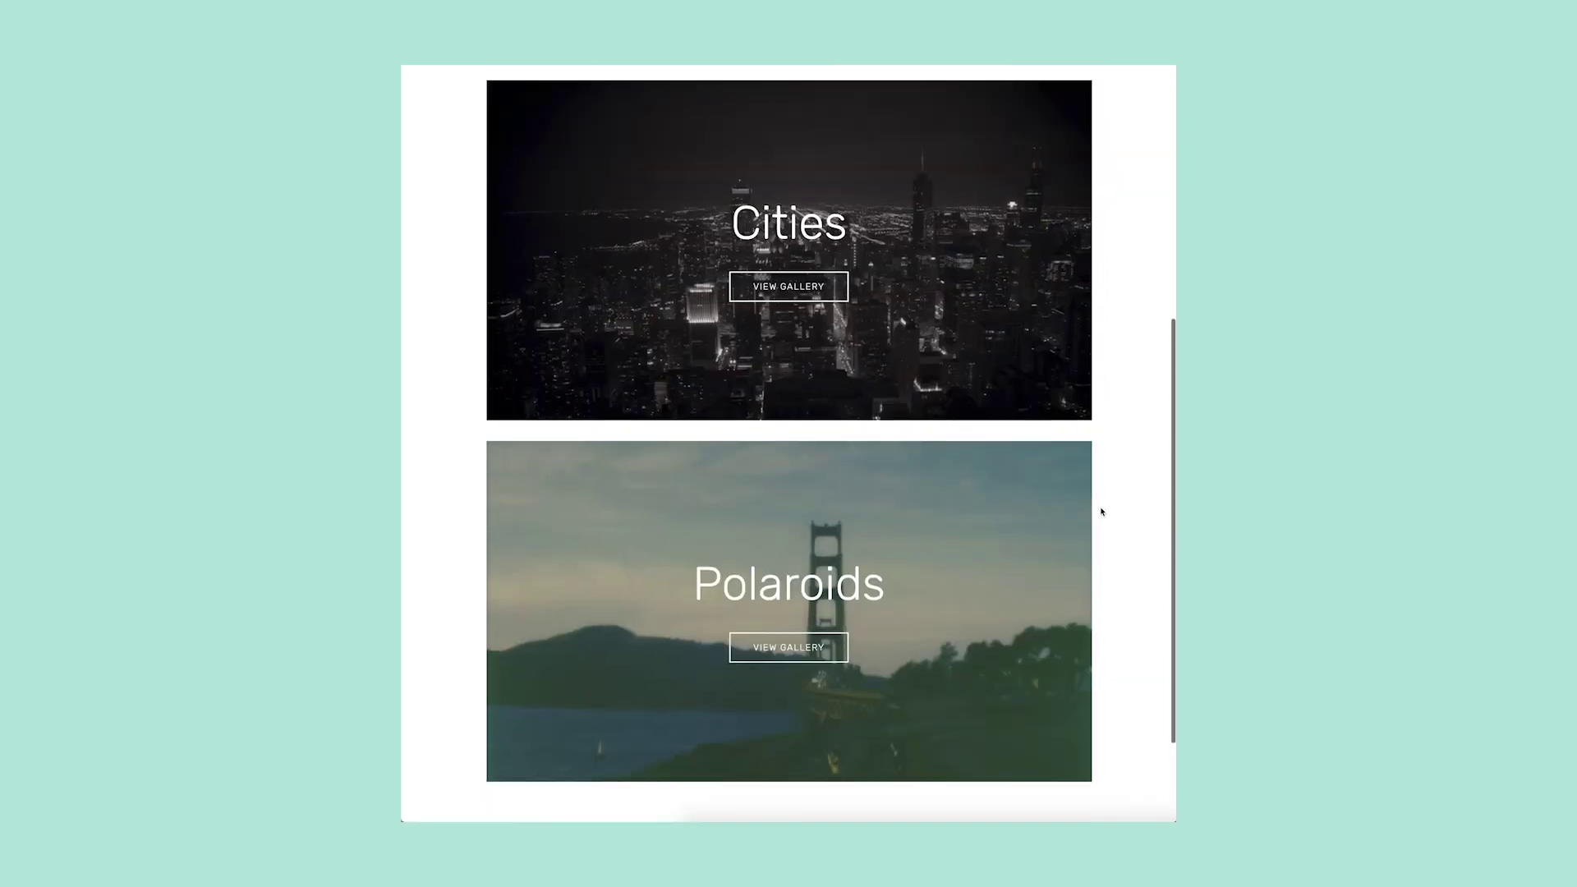
{"action": "scroll", "coordinate": [1101, 511], "scroll_direction": "up", "scroll_amount": 2}
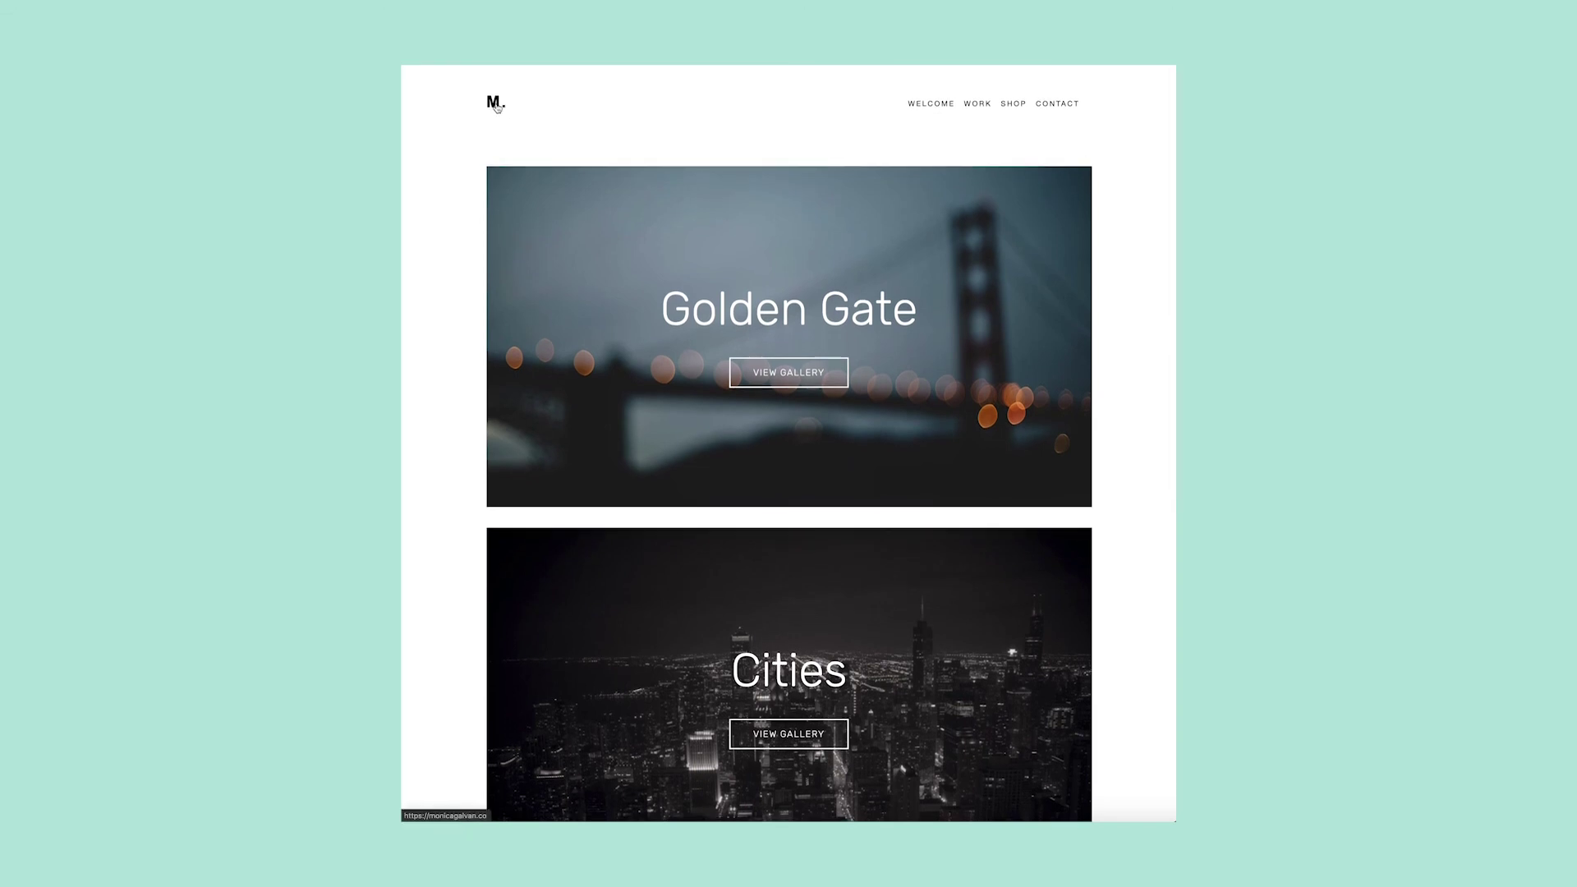
{"action": "left_click", "coordinate": [496, 108]}
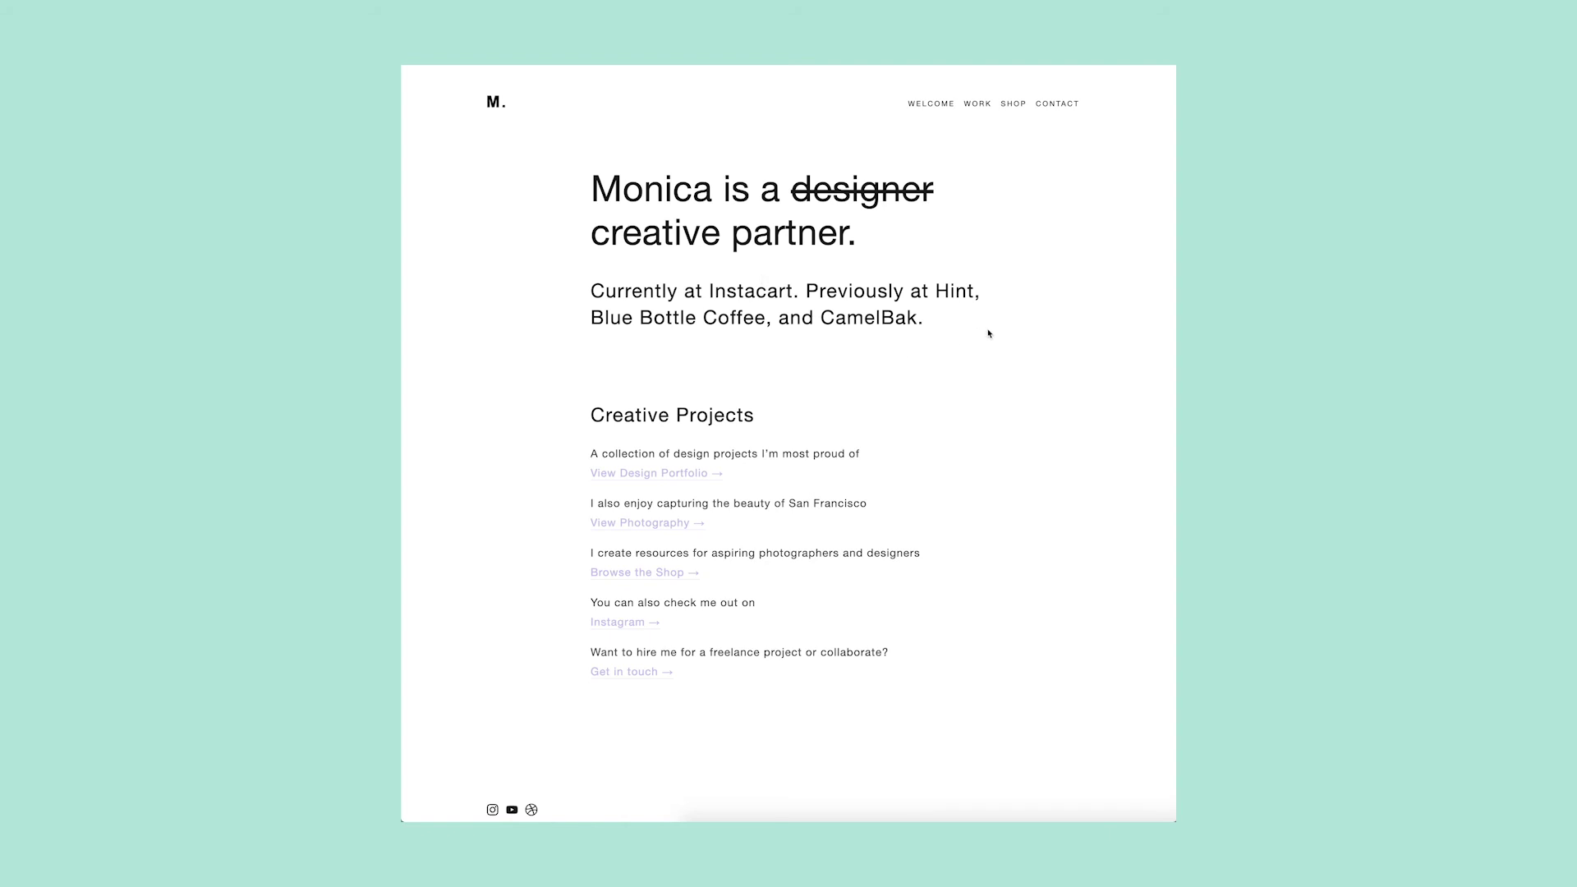
{"action": "left_click", "coordinate": [1063, 107]}
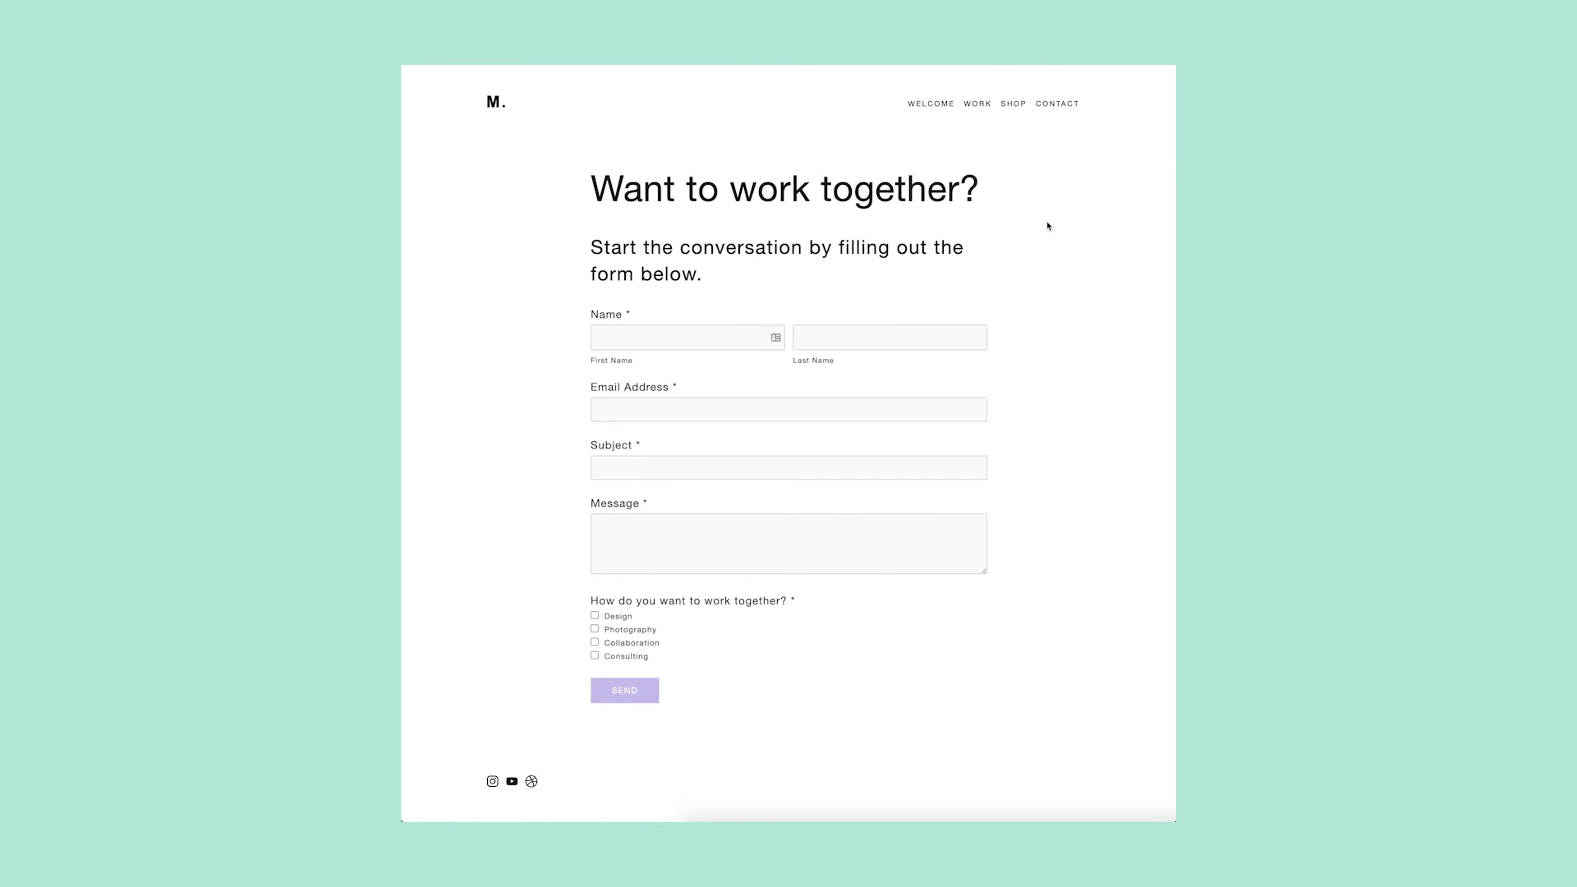
{"action": "left_click", "coordinate": [495, 104]}
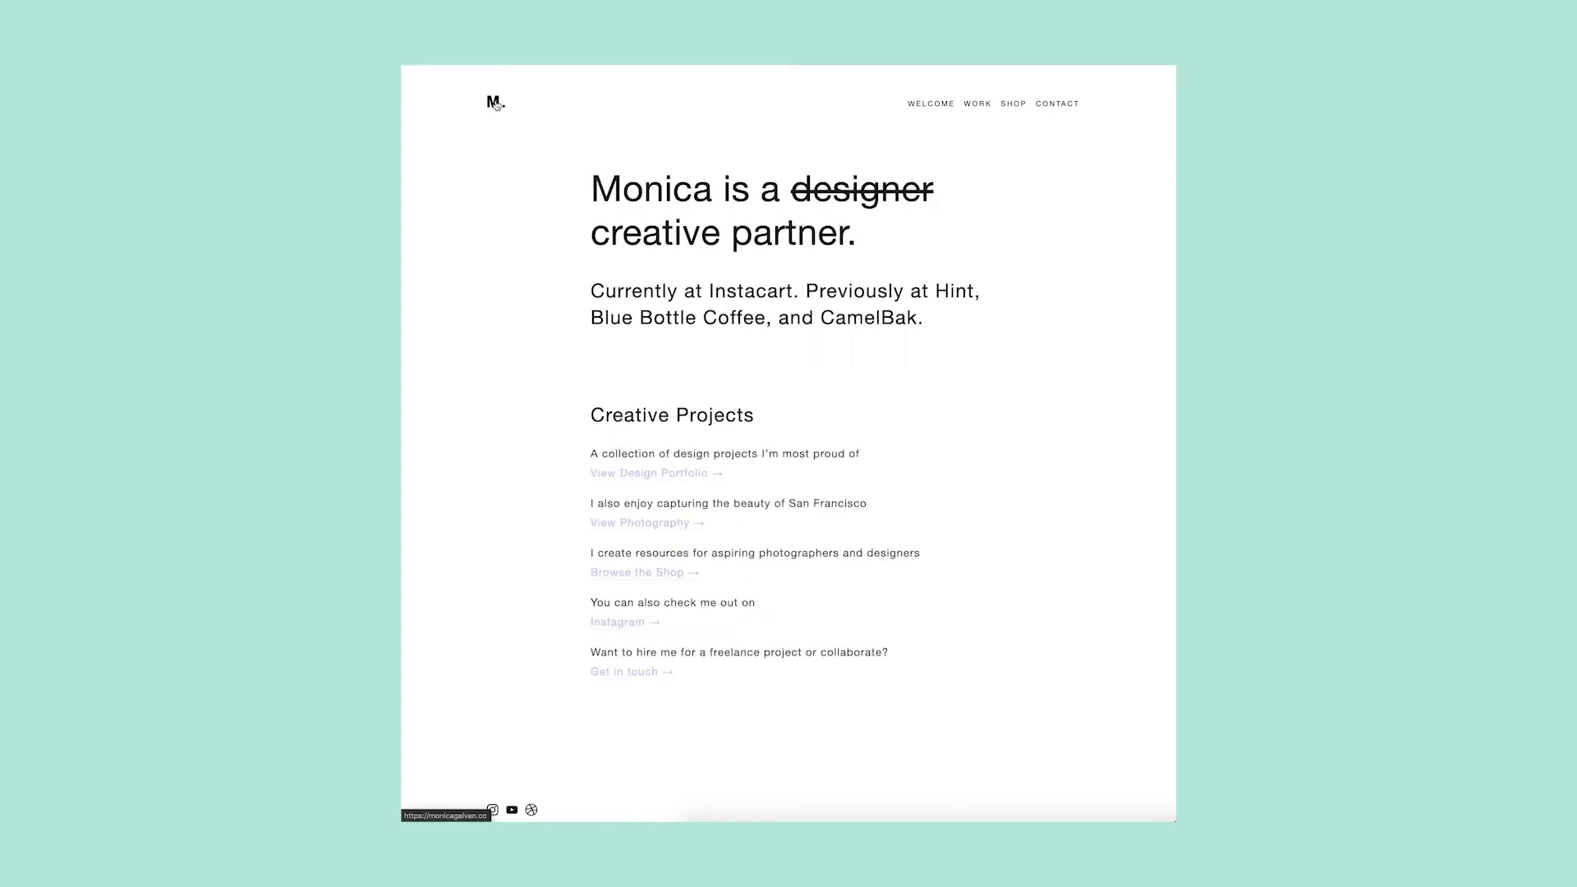